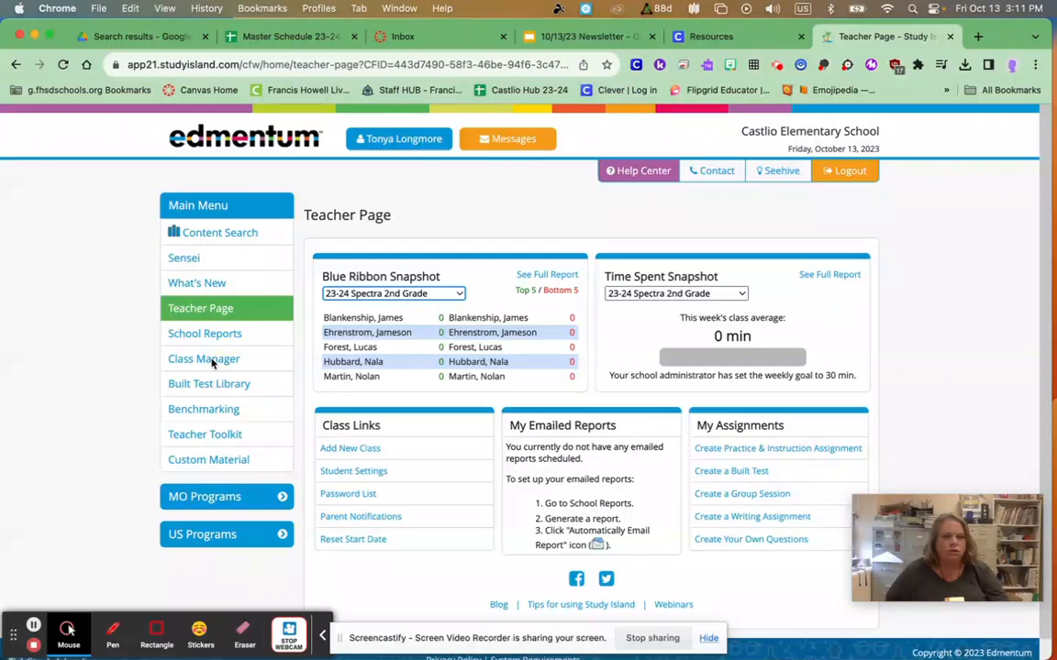
Step: Open the Class Manager and select the 23-24 Spectra 2nd Grade class in the class list
{"action": "left_click", "coordinate": [212, 362]}
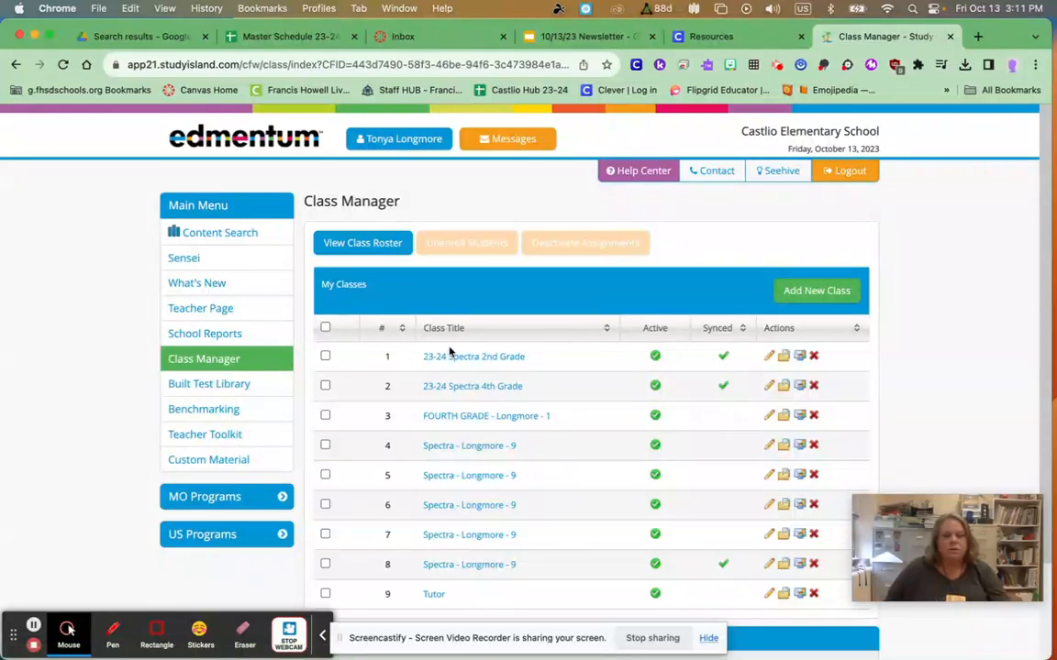
{"action": "left_click", "coordinate": [326, 358]}
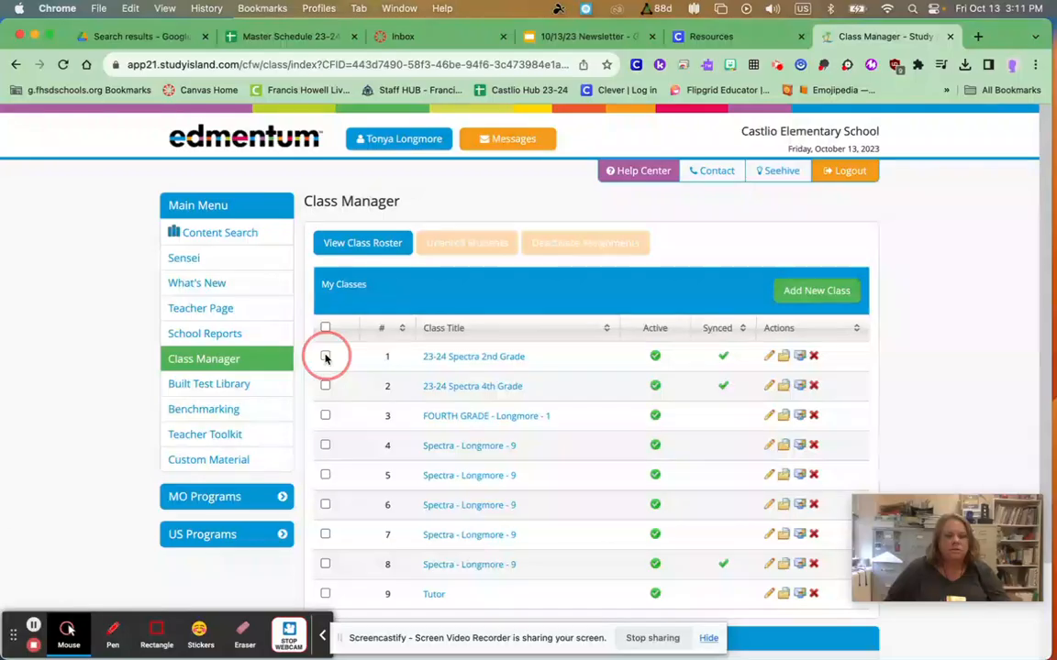
{"action": "scroll", "coordinate": [491, 401], "scroll_direction": "down", "scroll_amount": 3}
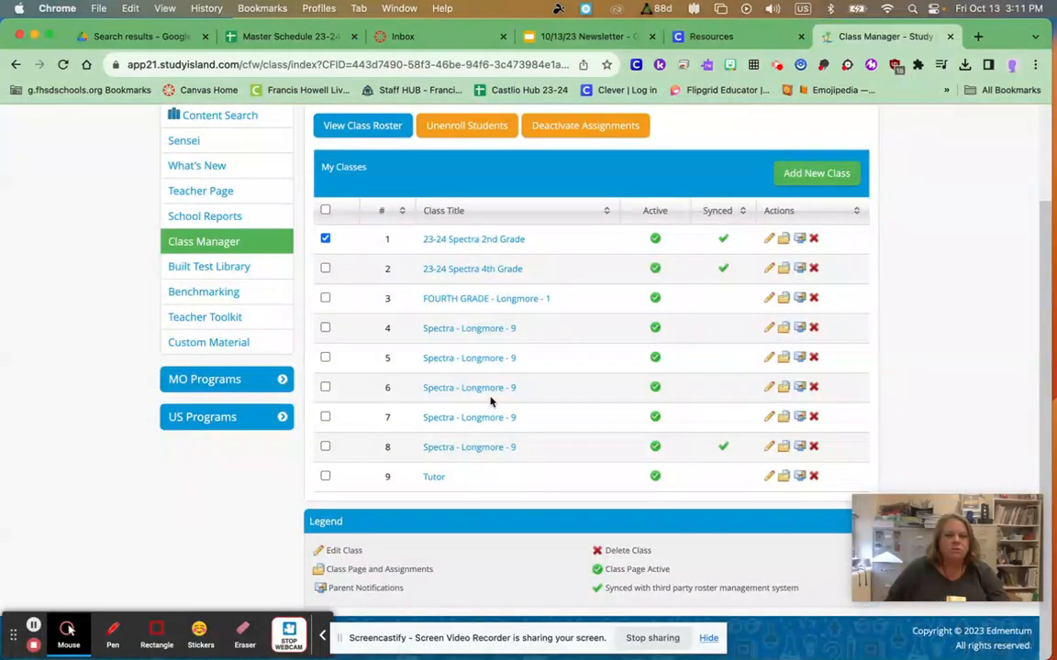
{"action": "scroll", "coordinate": [731, 446], "scroll_direction": "up", "scroll_amount": 3}
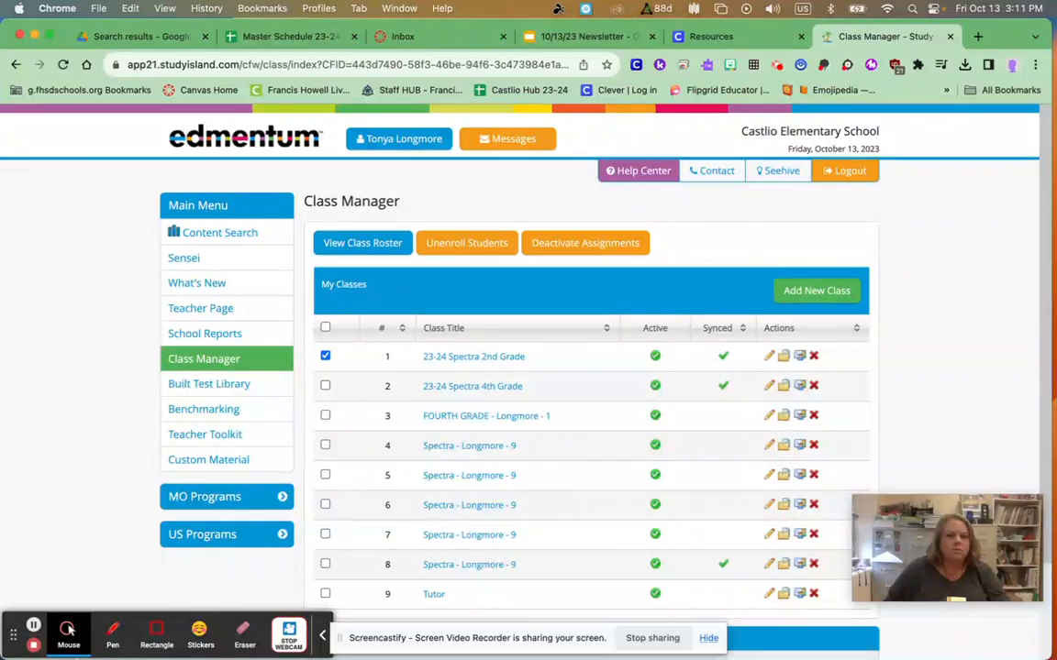
{"action": "left_click", "coordinate": [33, 626]}
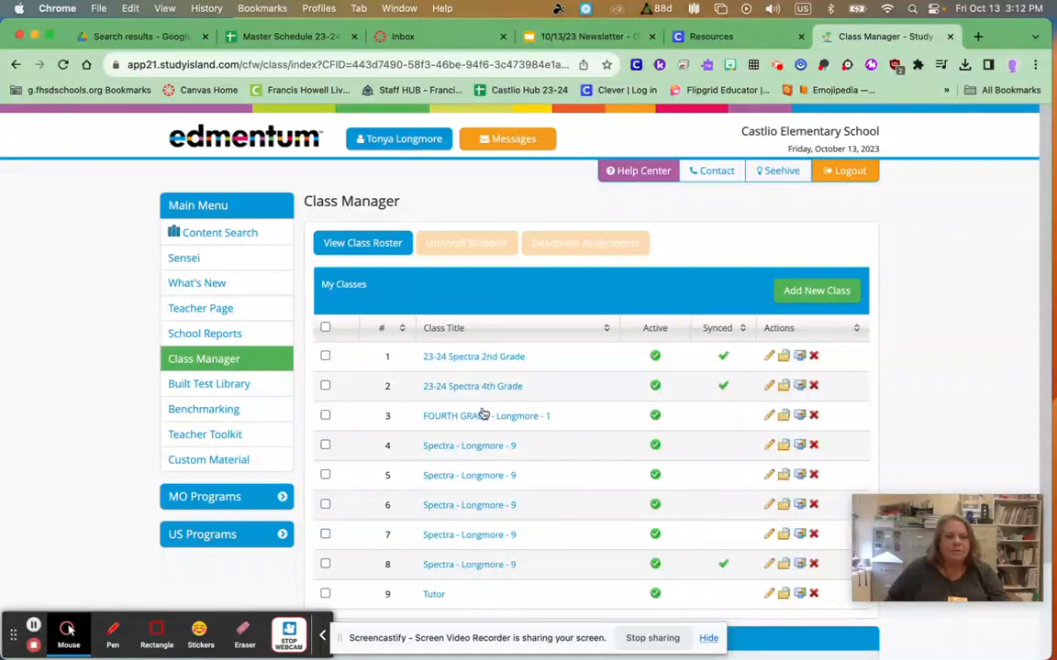
Step: Open the 23-24 Spectra 2nd Grade class page and start a new Practice & Instruction assignment under Student Assignments
{"action": "left_click", "coordinate": [465, 364]}
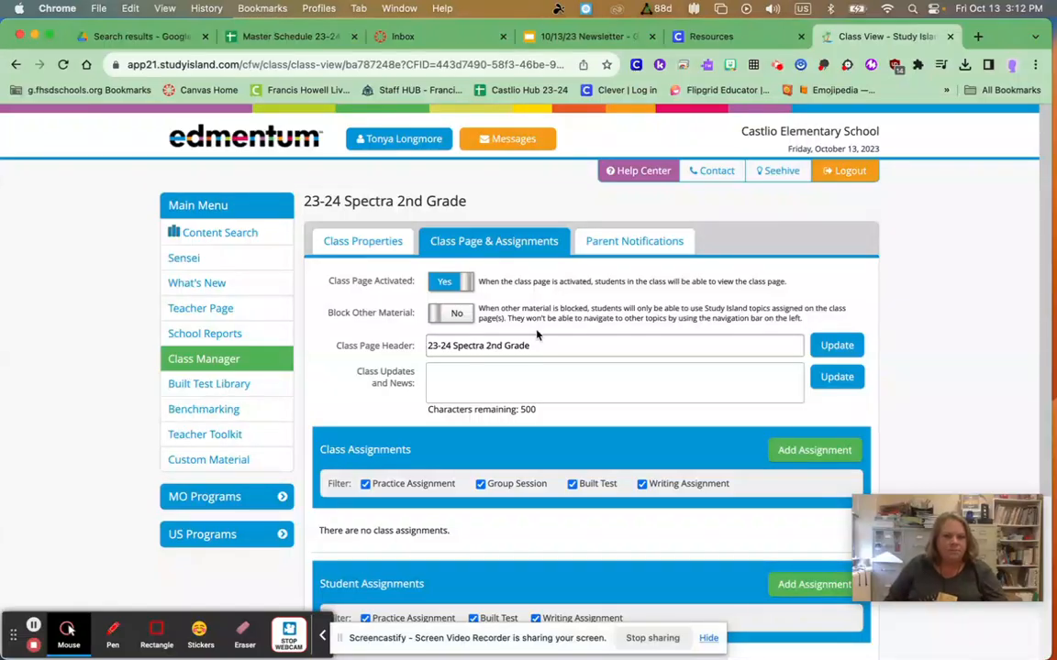
{"action": "left_click", "coordinate": [507, 370]}
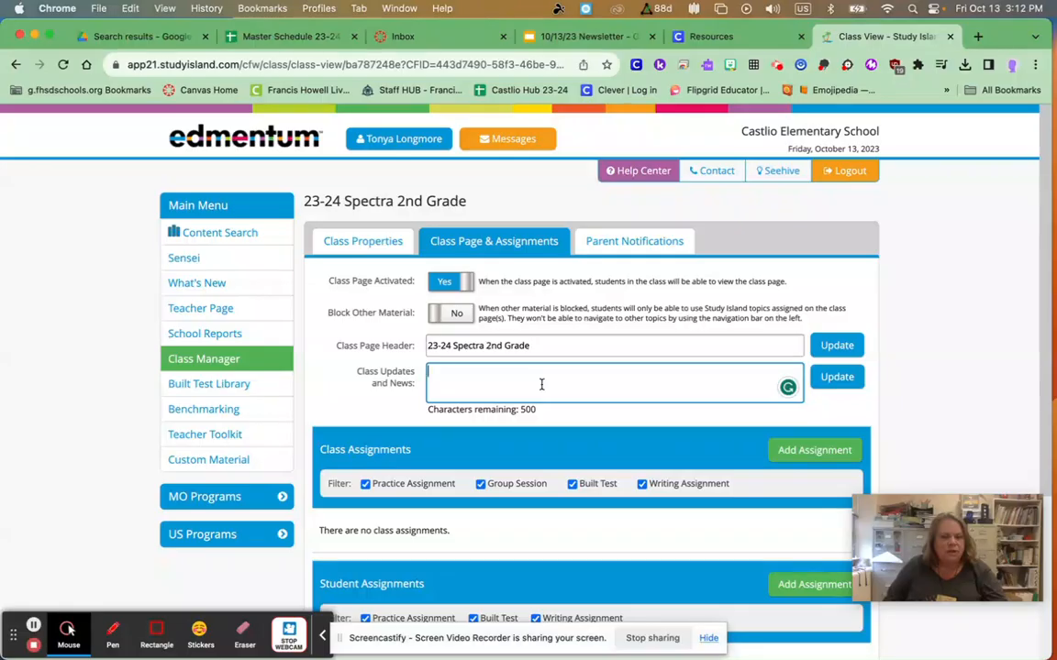
{"action": "scroll", "coordinate": [544, 382], "scroll_direction": "down", "scroll_amount": 3}
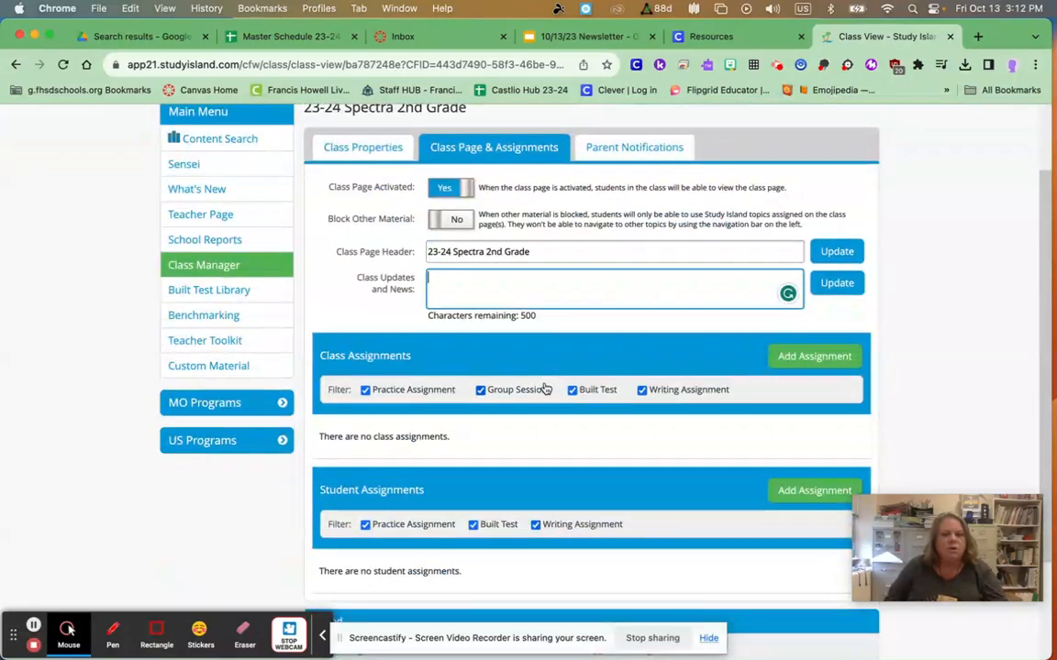
{"action": "scroll", "coordinate": [545, 389], "scroll_direction": "down", "scroll_amount": 2}
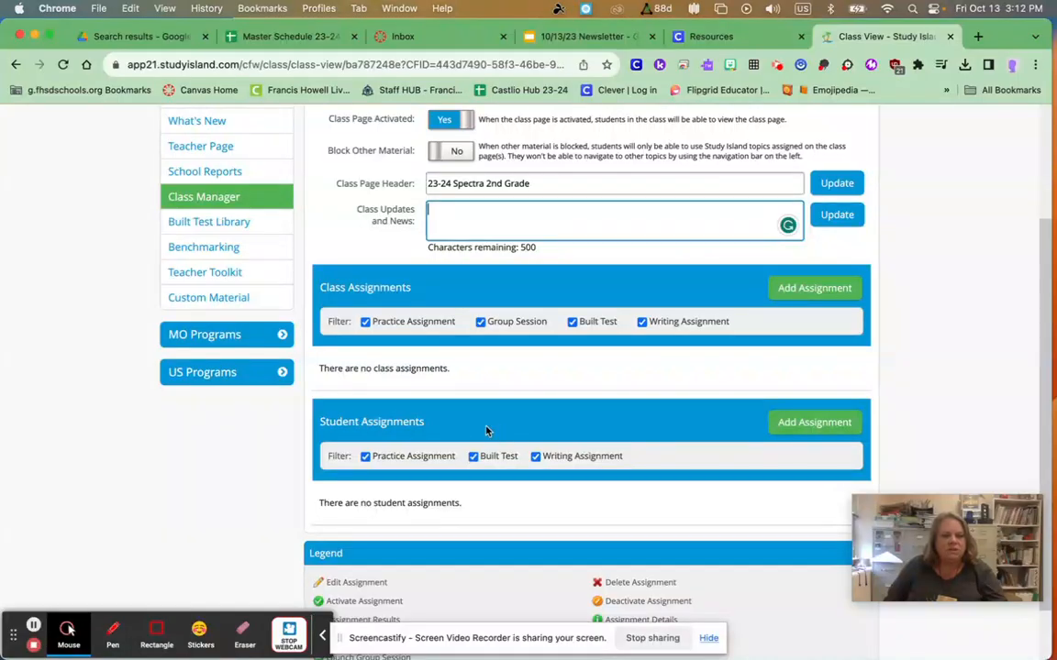
{"action": "scroll", "coordinate": [488, 445], "scroll_direction": "down", "scroll_amount": 1}
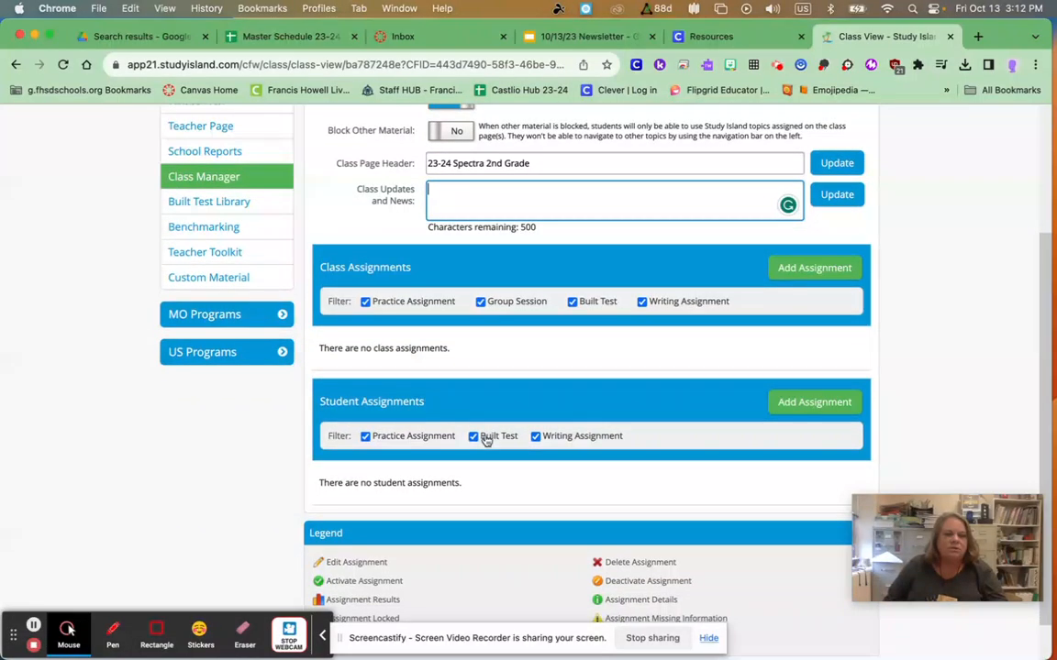
{"action": "left_click", "coordinate": [794, 405]}
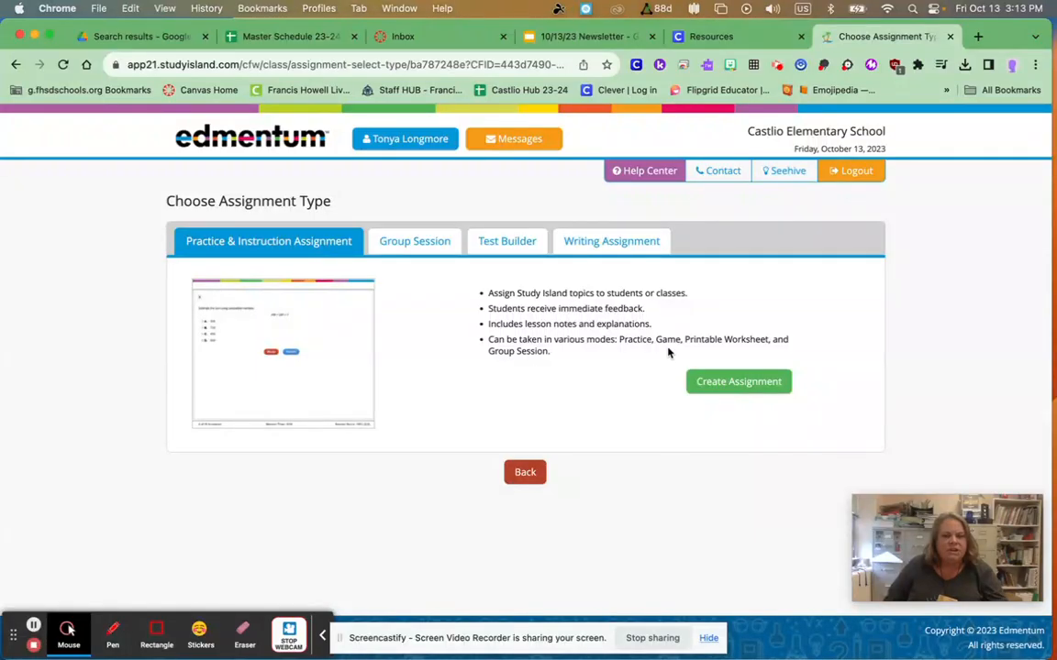
{"action": "left_click", "coordinate": [727, 385]}
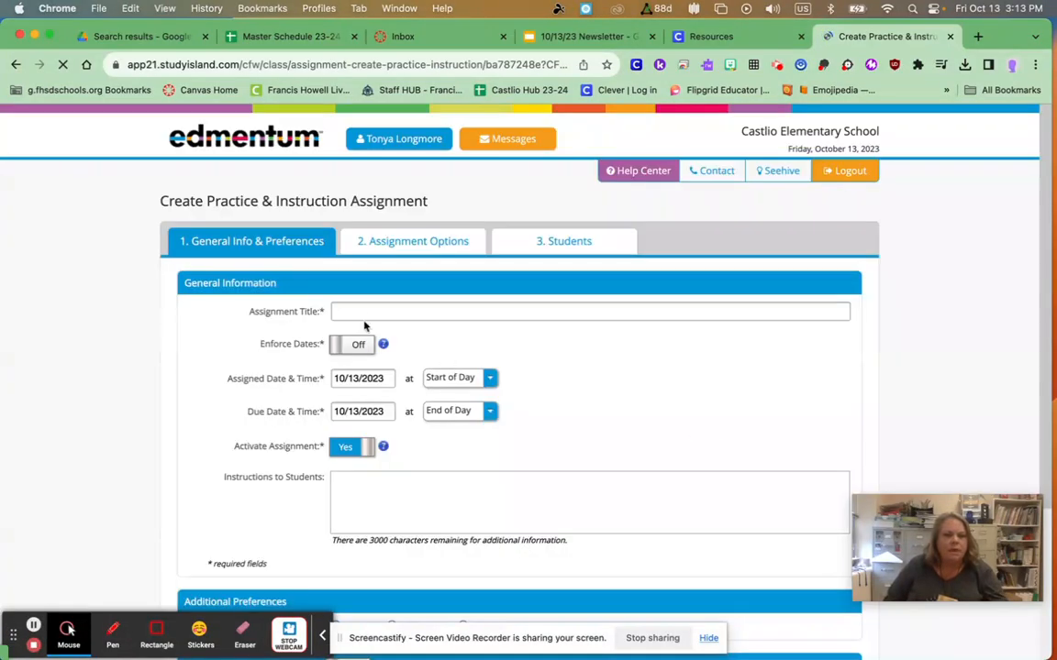
Step: Title the assignment "Capitals" and set its due date to 10/27/2023
{"action": "left_click", "coordinate": [364, 312]}
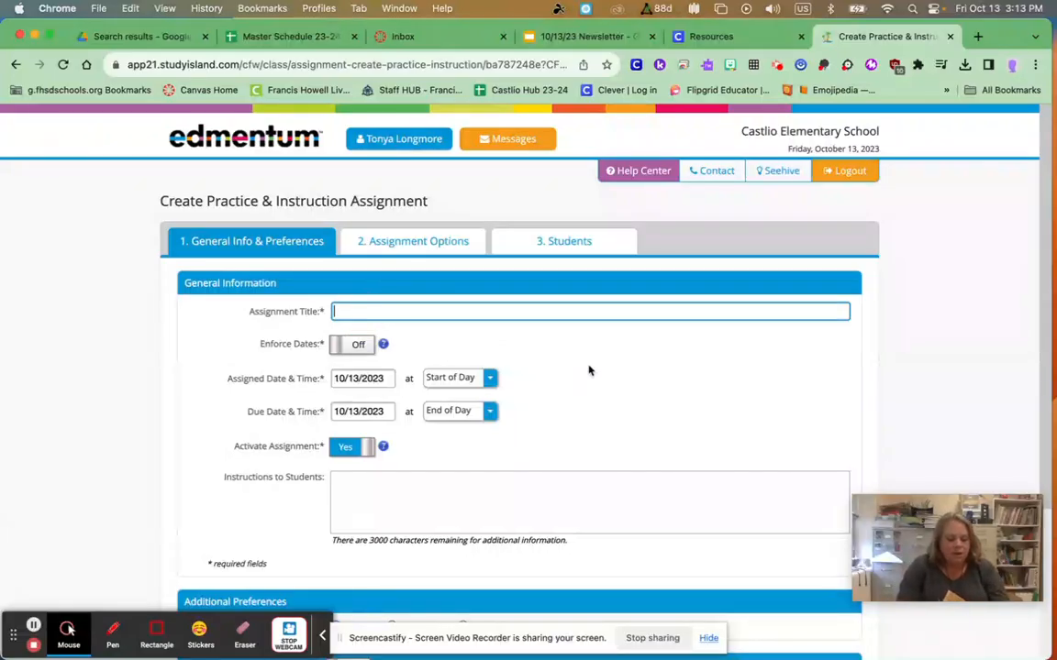
{"action": "type", "text": "Capitals"}
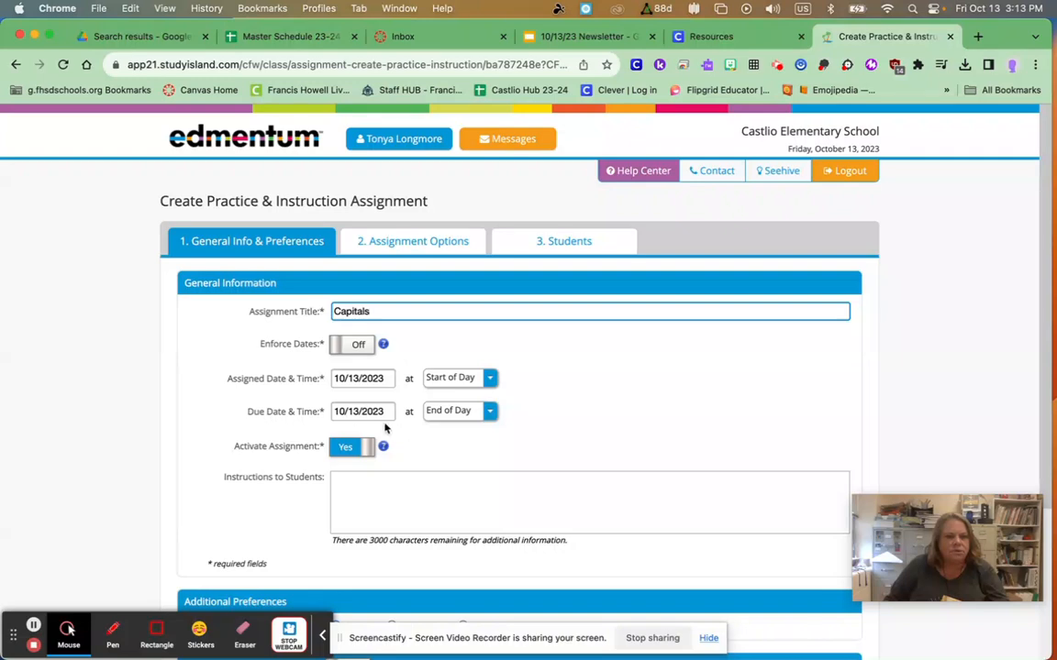
{"action": "left_click", "coordinate": [375, 411]}
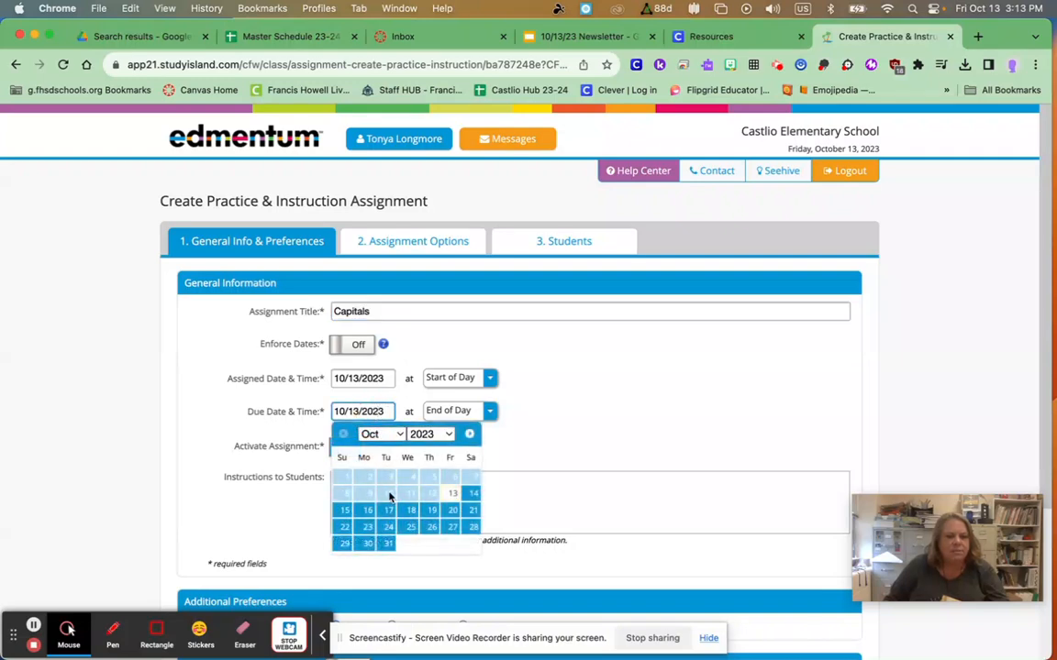
{"action": "left_click", "coordinate": [431, 527]}
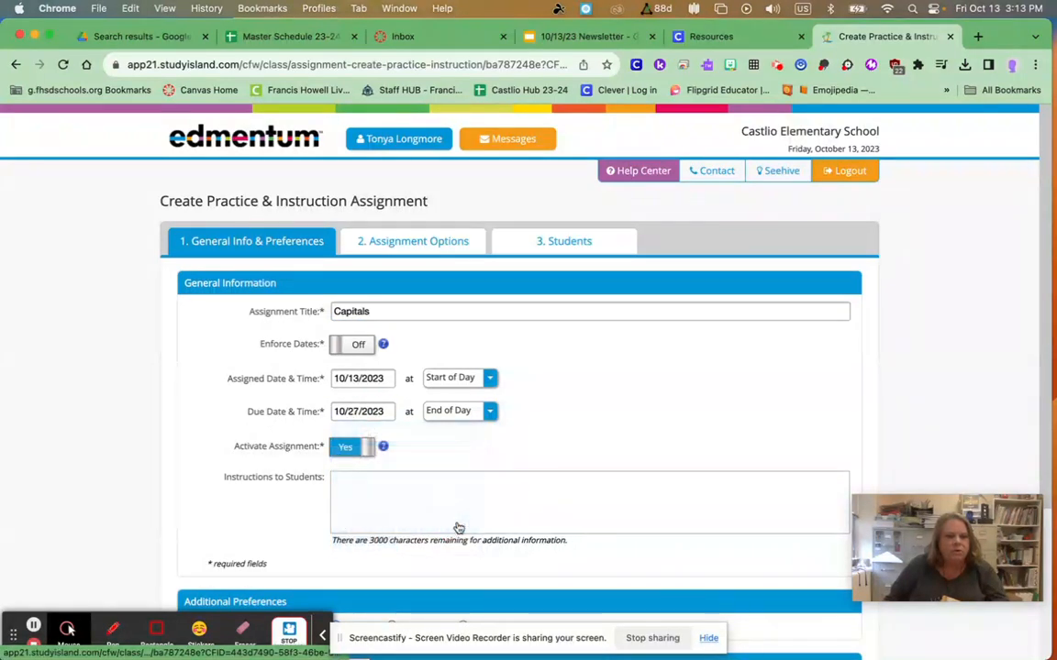
Step: Enter the student instructions "Please complete these assignments before Friday."
{"action": "scroll", "coordinate": [544, 424], "scroll_direction": "down", "scroll_amount": 1}
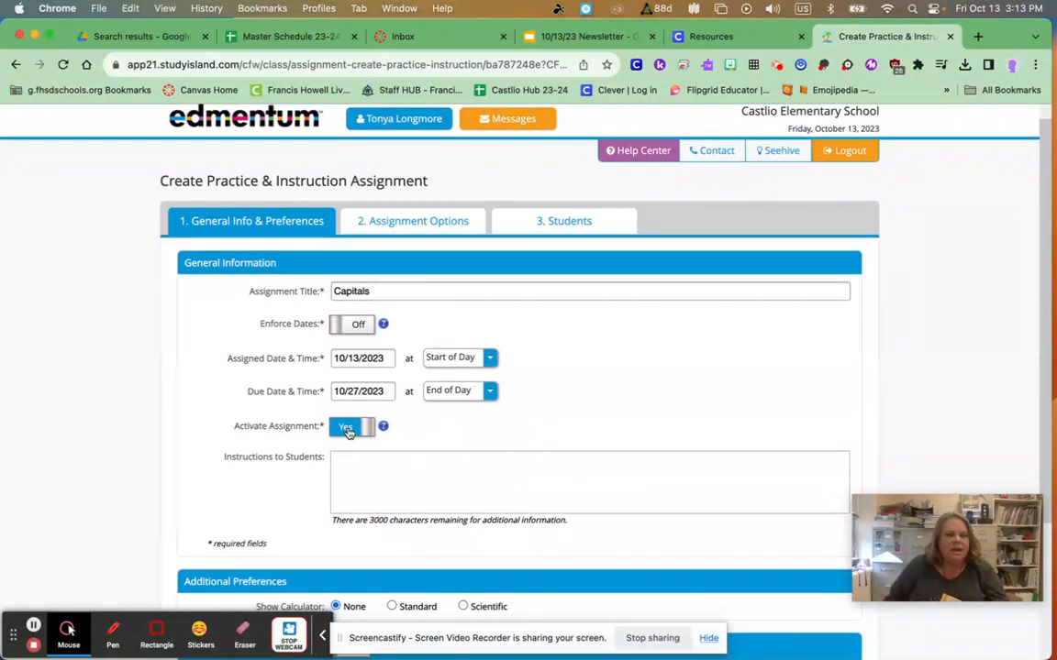
{"action": "scroll", "coordinate": [491, 432], "scroll_direction": "down", "scroll_amount": 3}
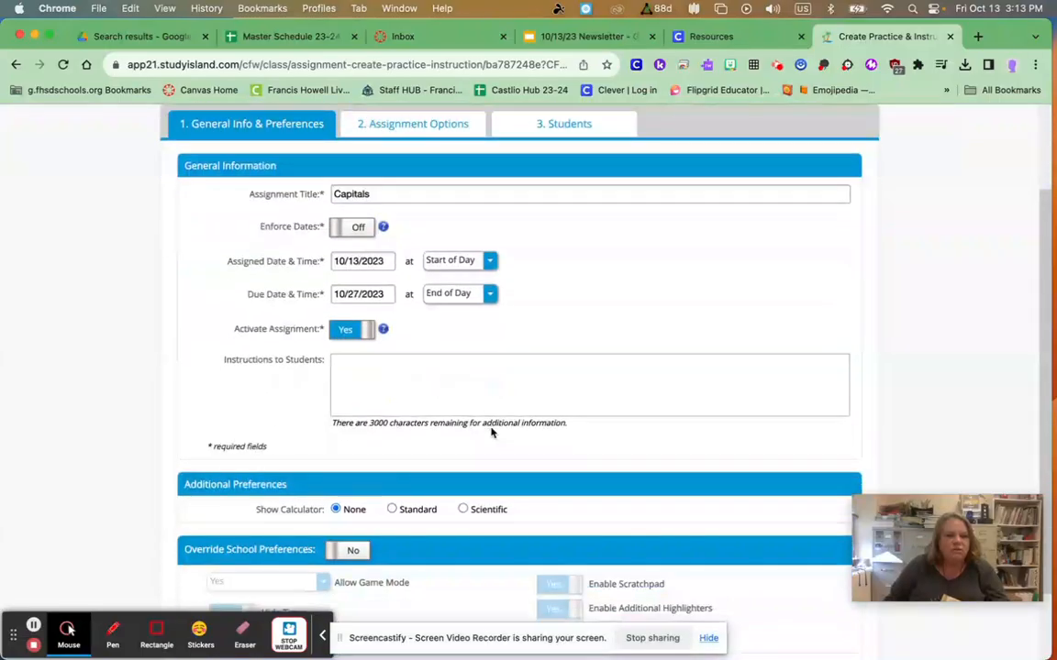
{"action": "left_click", "coordinate": [392, 387]}
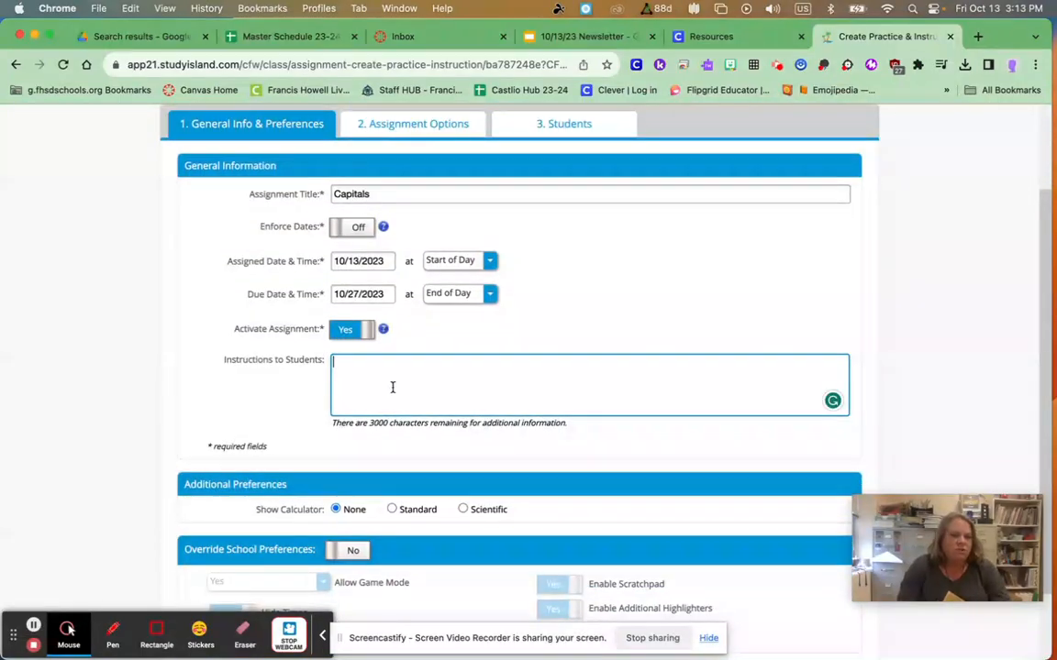
{"action": "type", "text": "Pl"}
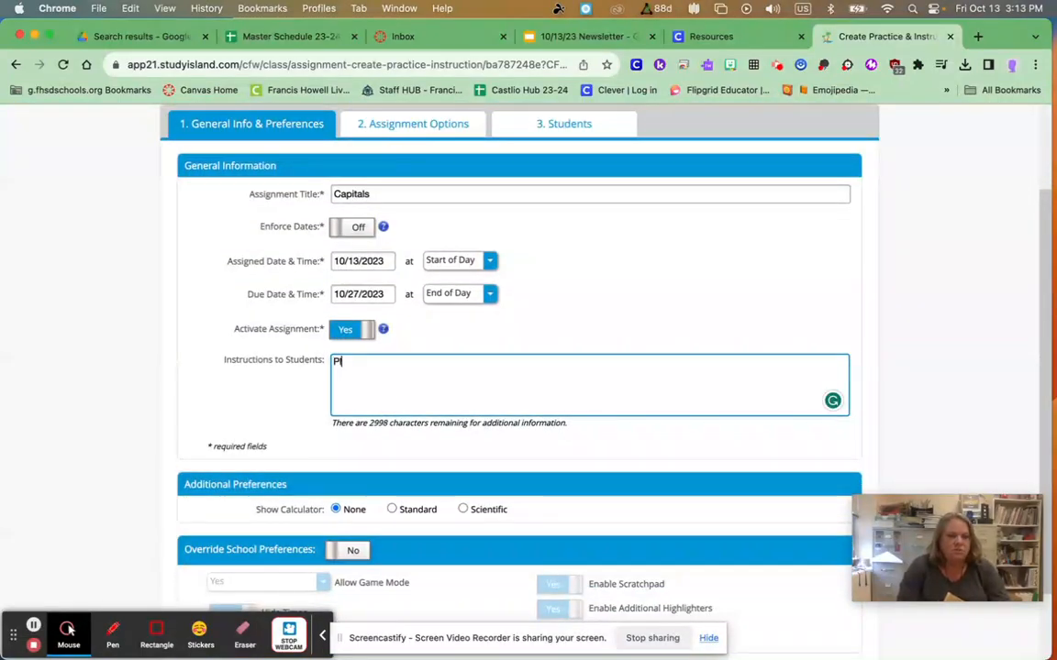
{"action": "type", "text": "ease complete these"}
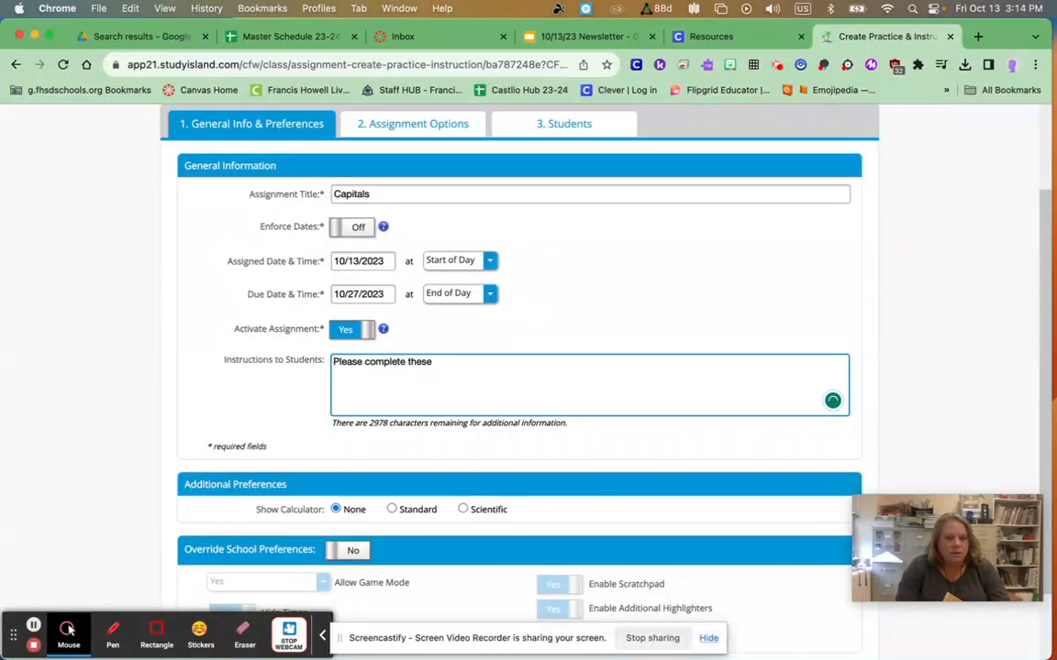
{"action": "type", "text": " assignments"}
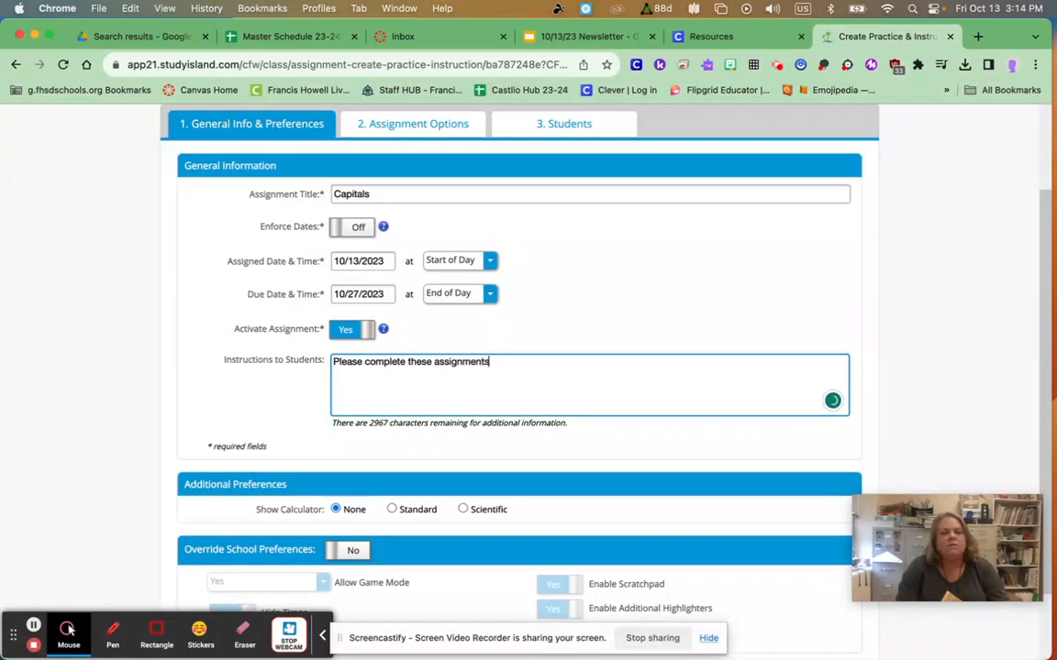
{"action": "type", "text": " before Friday."}
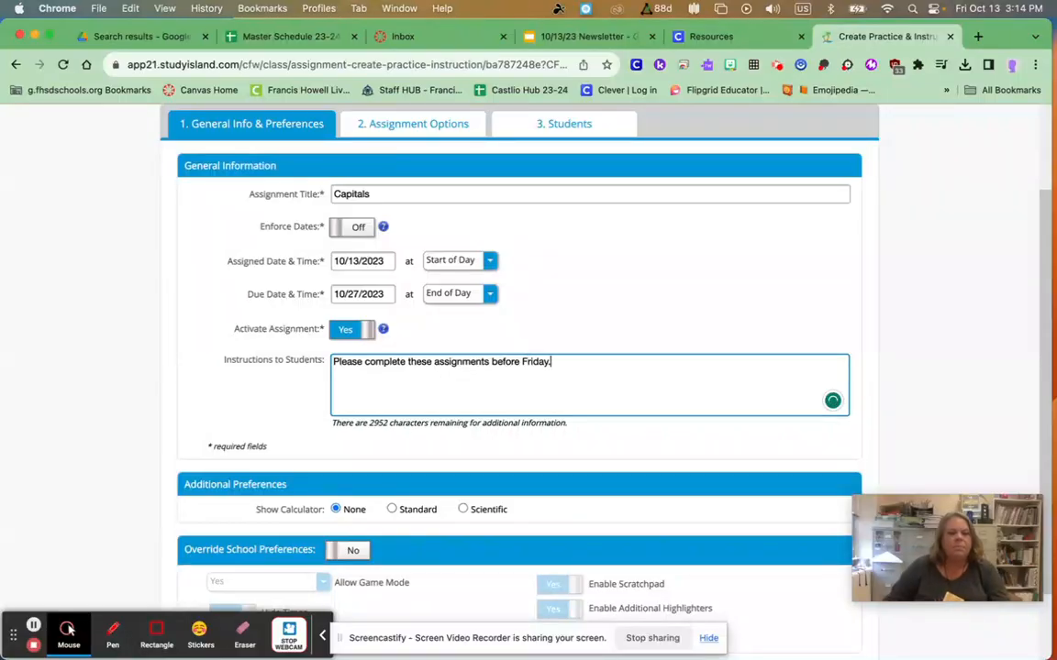
Step: Override the school preferences for this assignment and set Allow Game Mode to No
{"action": "scroll", "coordinate": [423, 384], "scroll_direction": "down", "scroll_amount": 1}
{"action": "scroll", "coordinate": [423, 384], "scroll_direction": "down", "scroll_amount": 3}
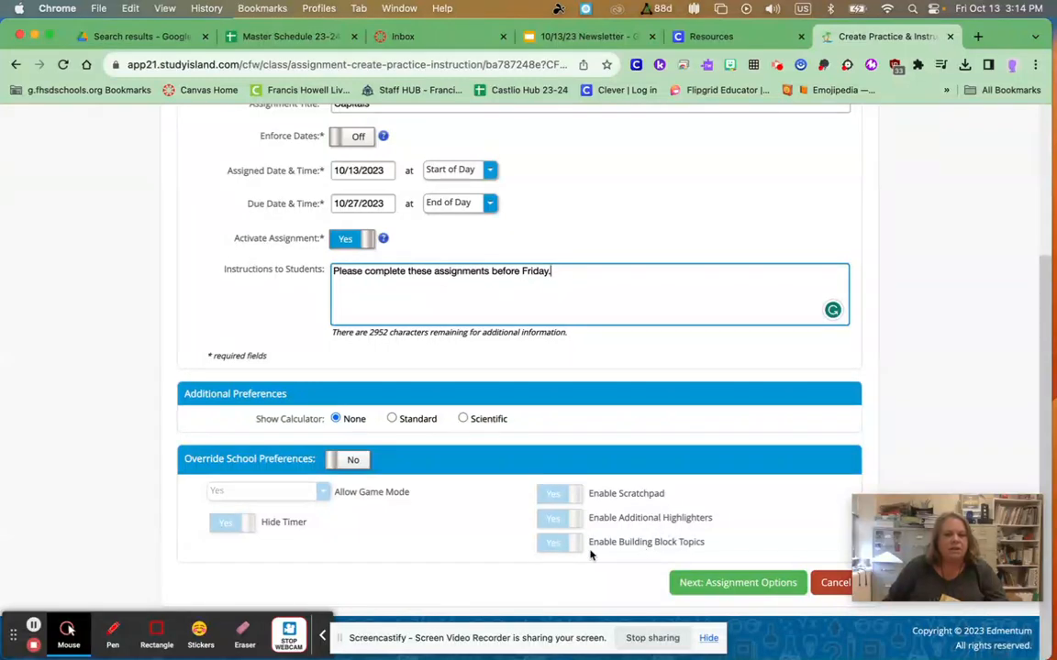
{"action": "left_click", "coordinate": [335, 463]}
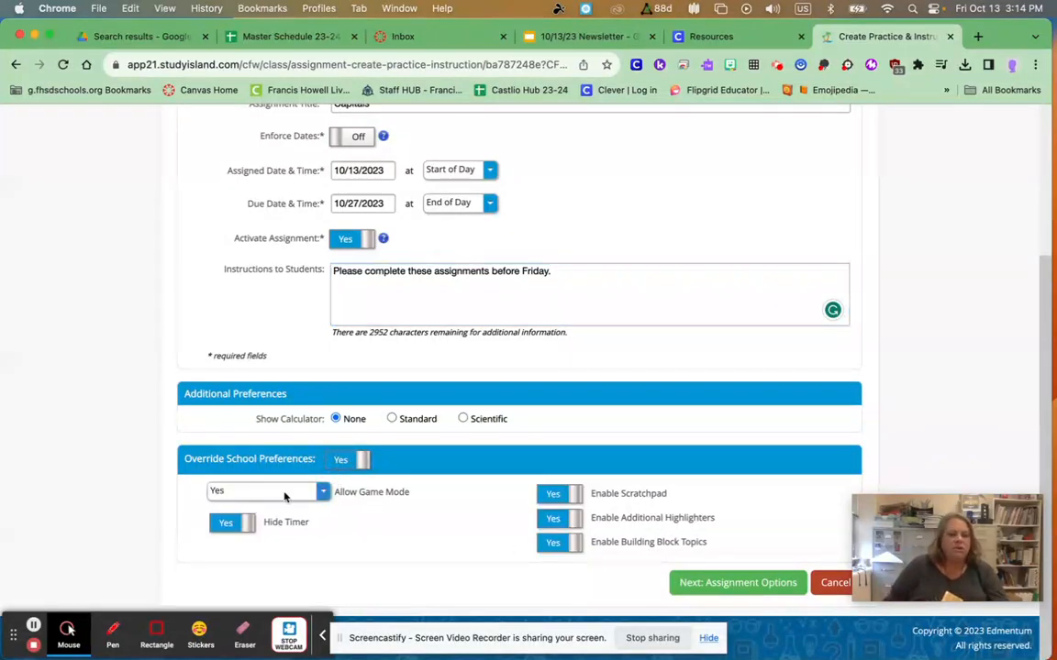
{"action": "left_click", "coordinate": [307, 494]}
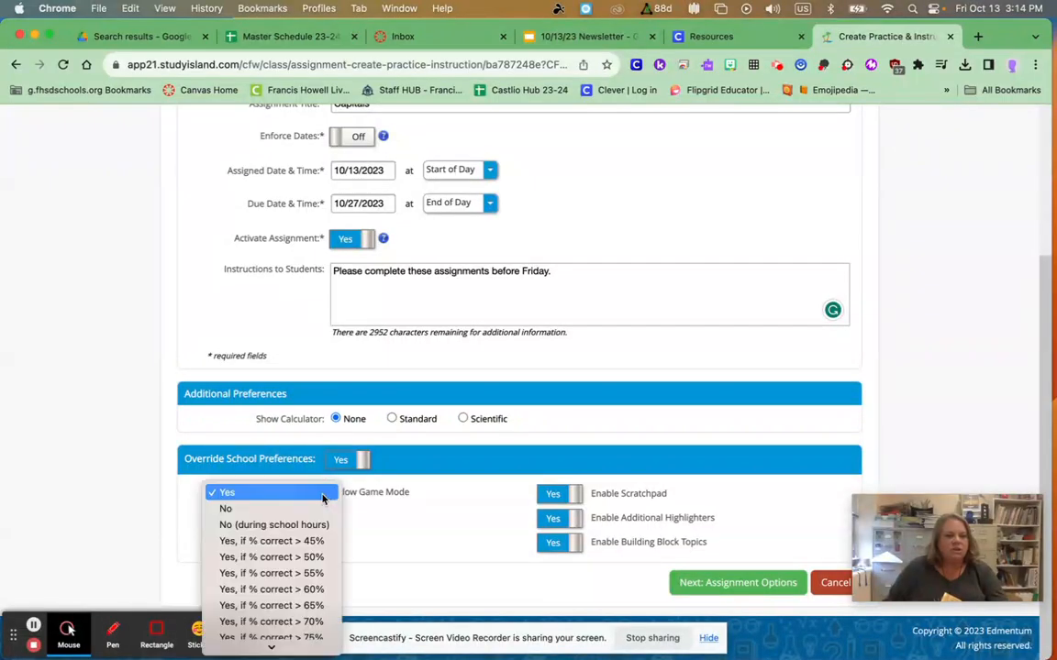
{"action": "left_click", "coordinate": [306, 510]}
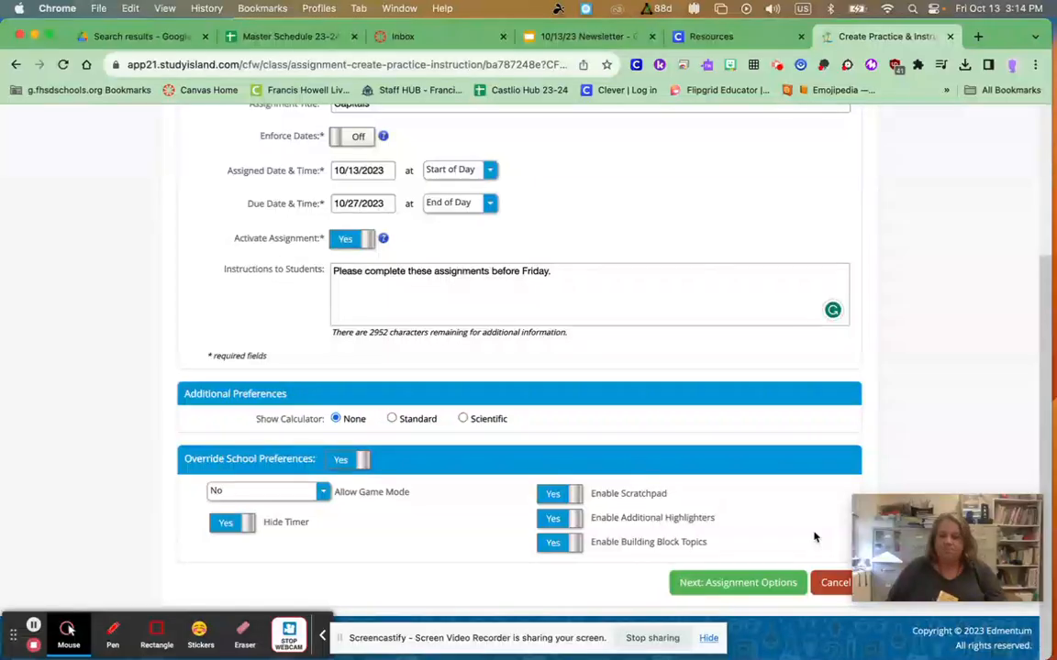
Step: In the assignment options, choose the program 2nd Grade - Missouri Learning Standards Mastery and the subject ELA (MO Learning Standards) - Edition 3
{"action": "left_click", "coordinate": [735, 588]}
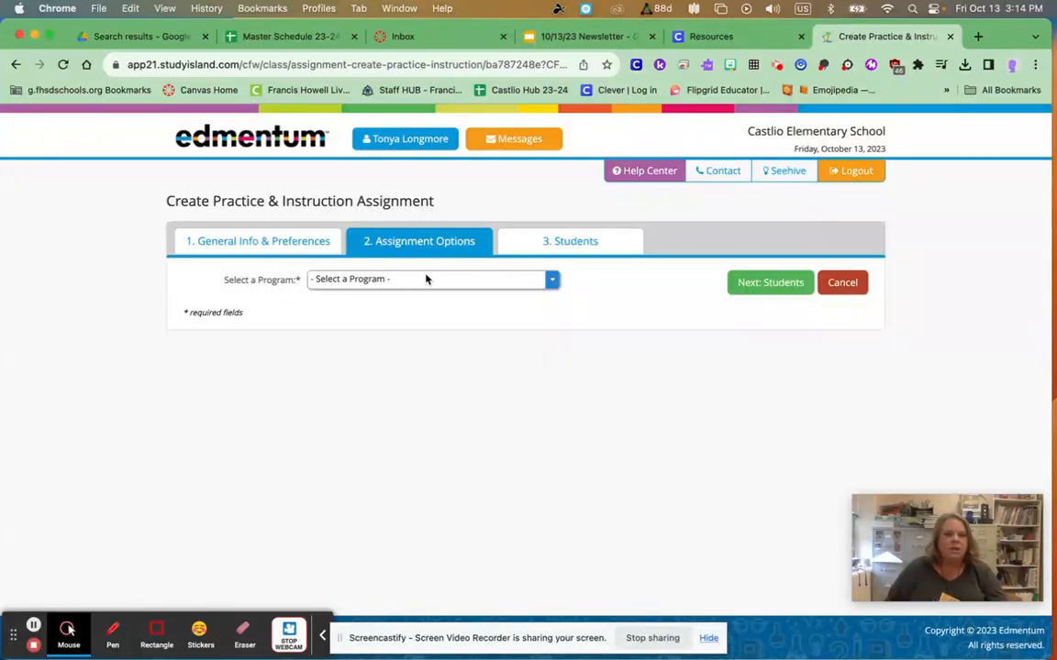
{"action": "left_click", "coordinate": [420, 282]}
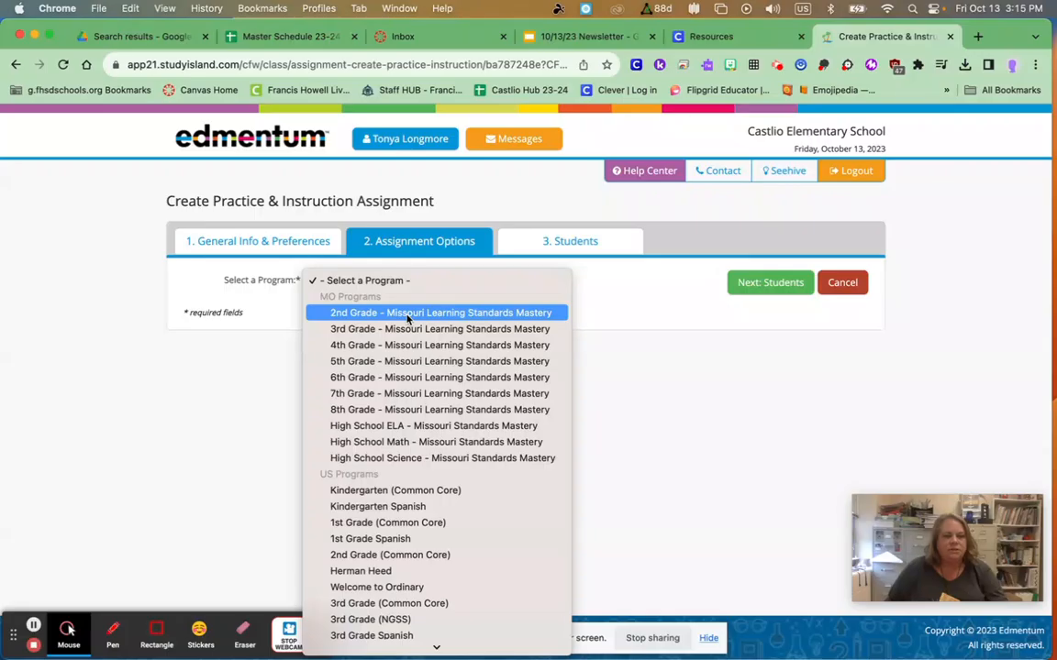
{"action": "left_click", "coordinate": [409, 313]}
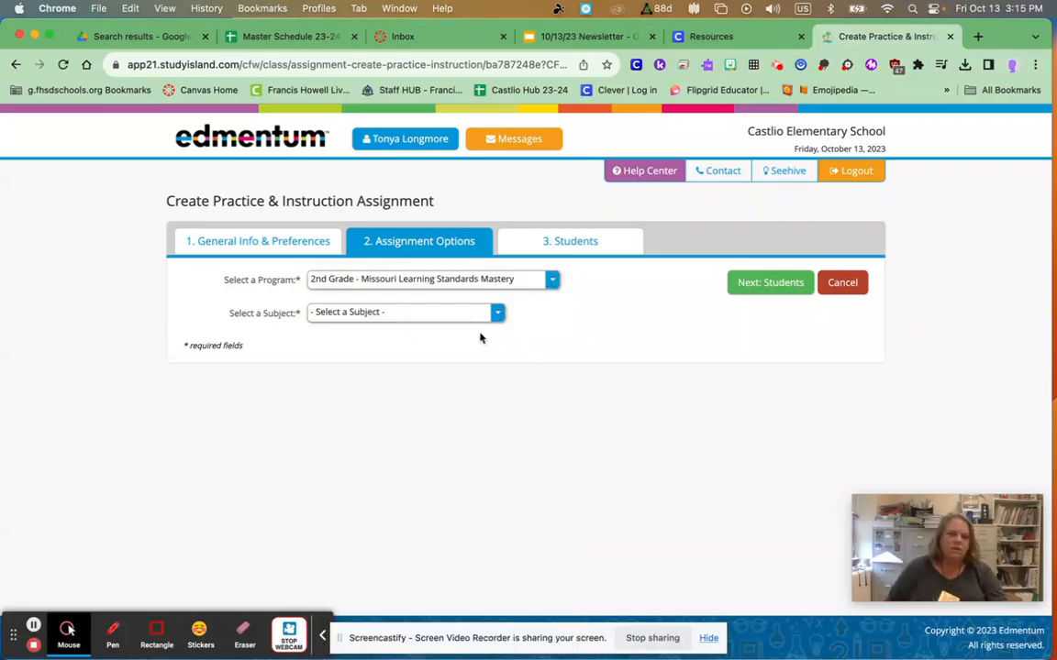
{"action": "left_click", "coordinate": [496, 316]}
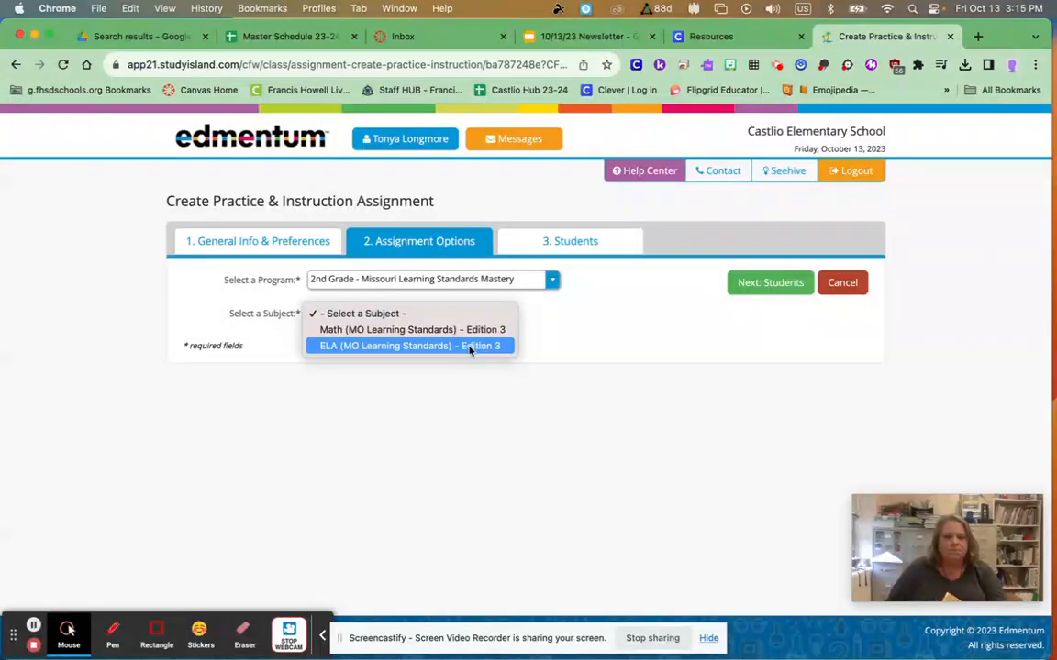
{"action": "left_click", "coordinate": [473, 346]}
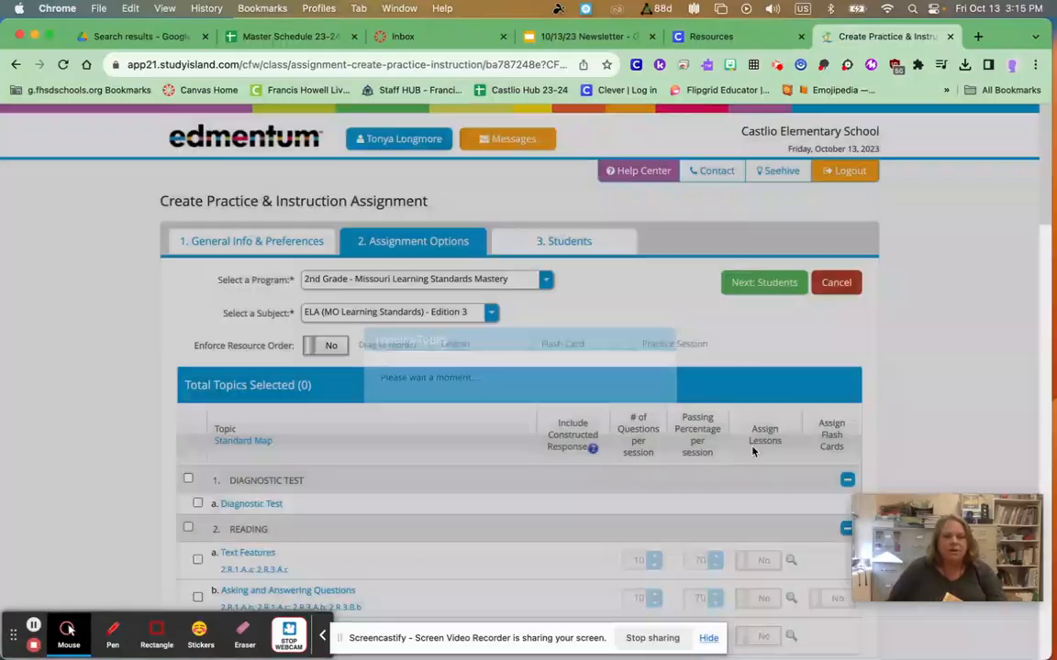
Step: Look through the ELA topic list and turn on Enforce Resource Order for the assignment
{"action": "scroll", "coordinate": [583, 415], "scroll_direction": "down", "scroll_amount": 3}
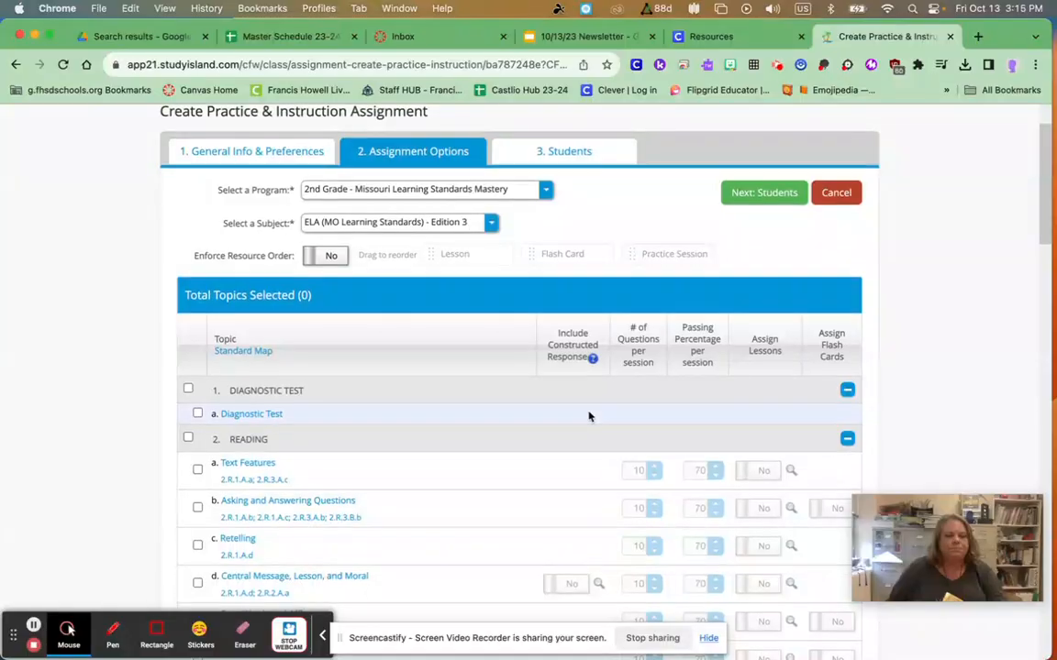
{"action": "scroll", "coordinate": [585, 416], "scroll_direction": "down", "scroll_amount": 10}
{"action": "scroll", "coordinate": [589, 416], "scroll_direction": "up", "scroll_amount": 13}
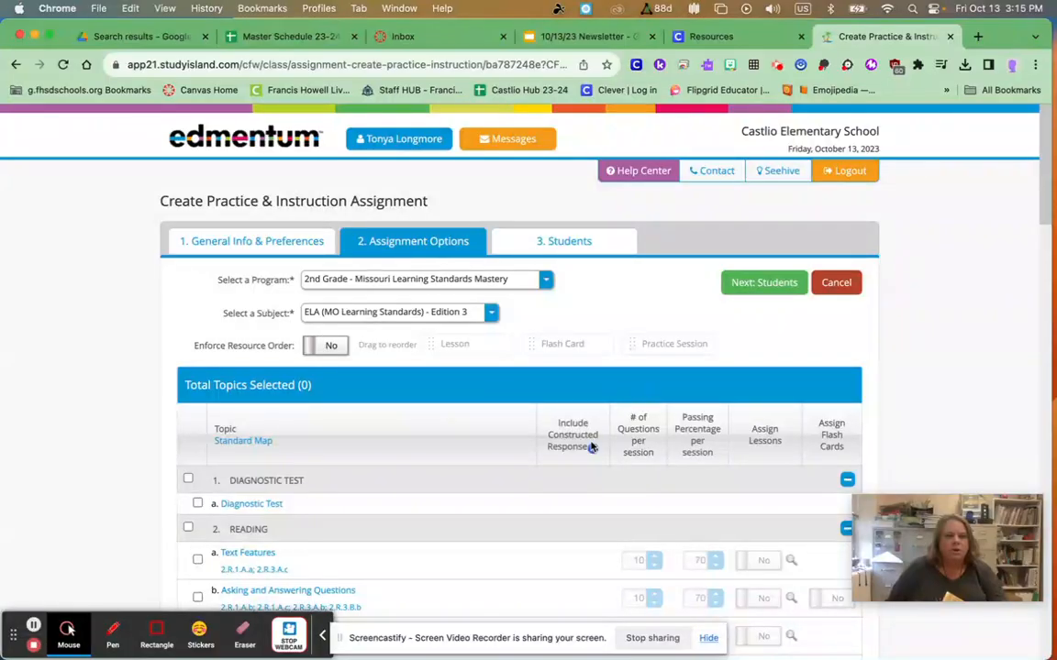
{"action": "left_click", "coordinate": [311, 345]}
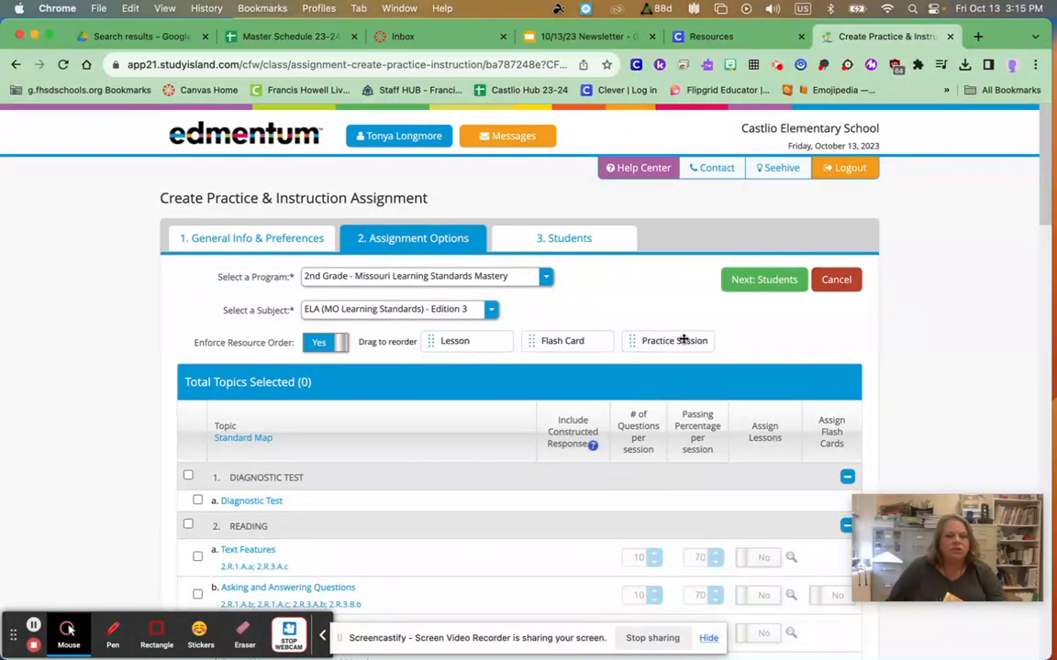
Step: Select the Capitalization topic in the Language section of the ELA topic list
{"action": "scroll", "coordinate": [633, 518], "scroll_direction": "down", "scroll_amount": 5}
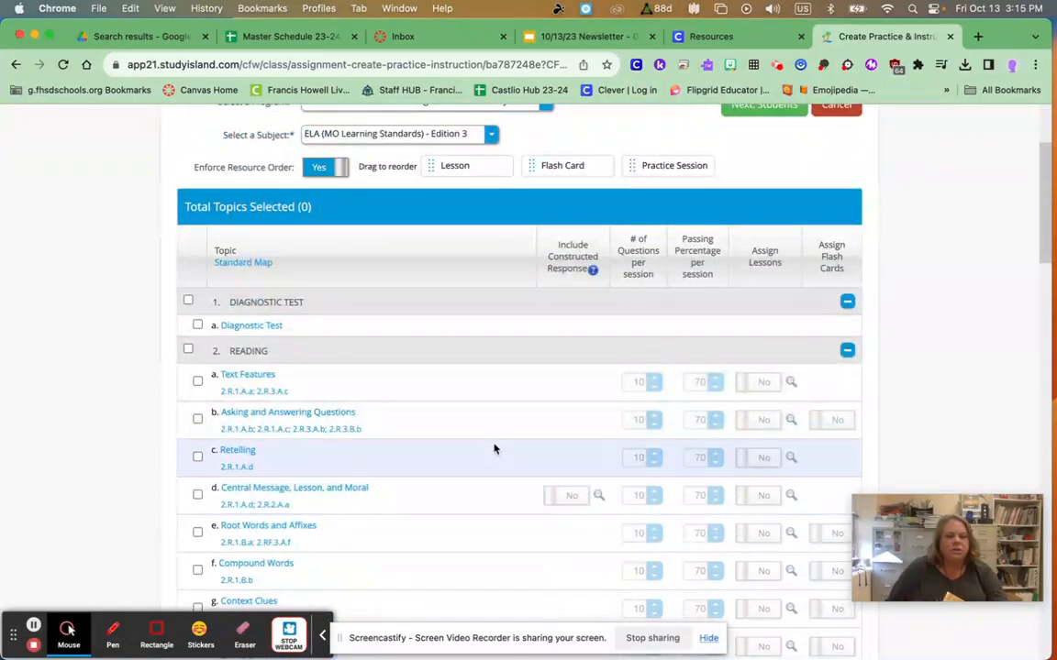
{"action": "scroll", "coordinate": [493, 448], "scroll_direction": "down", "scroll_amount": 10}
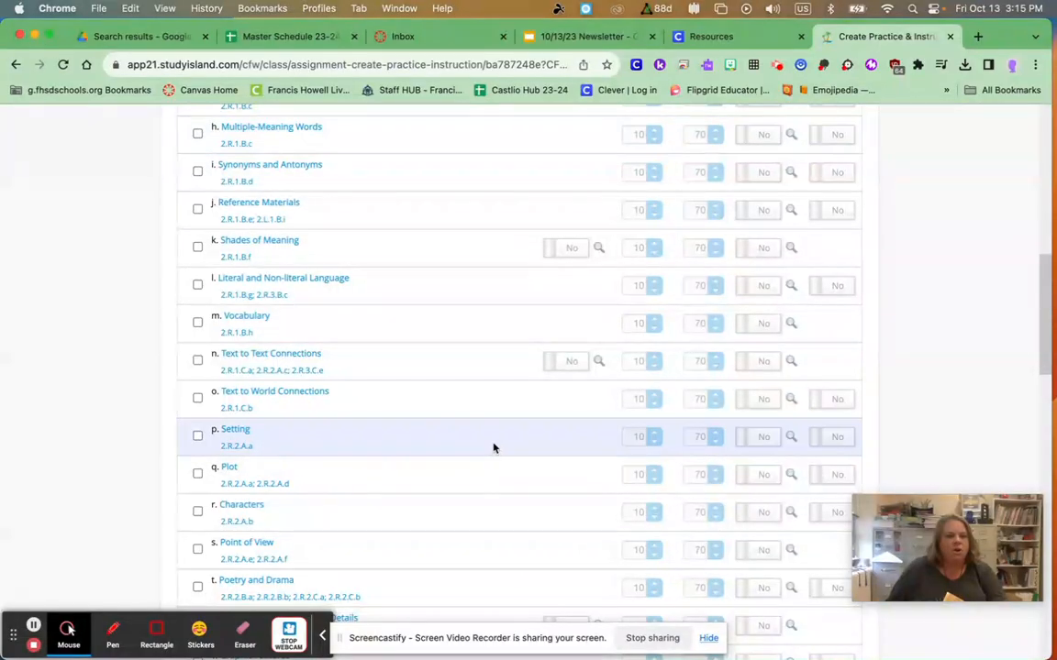
{"action": "scroll", "coordinate": [494, 448], "scroll_direction": "down", "scroll_amount": 6}
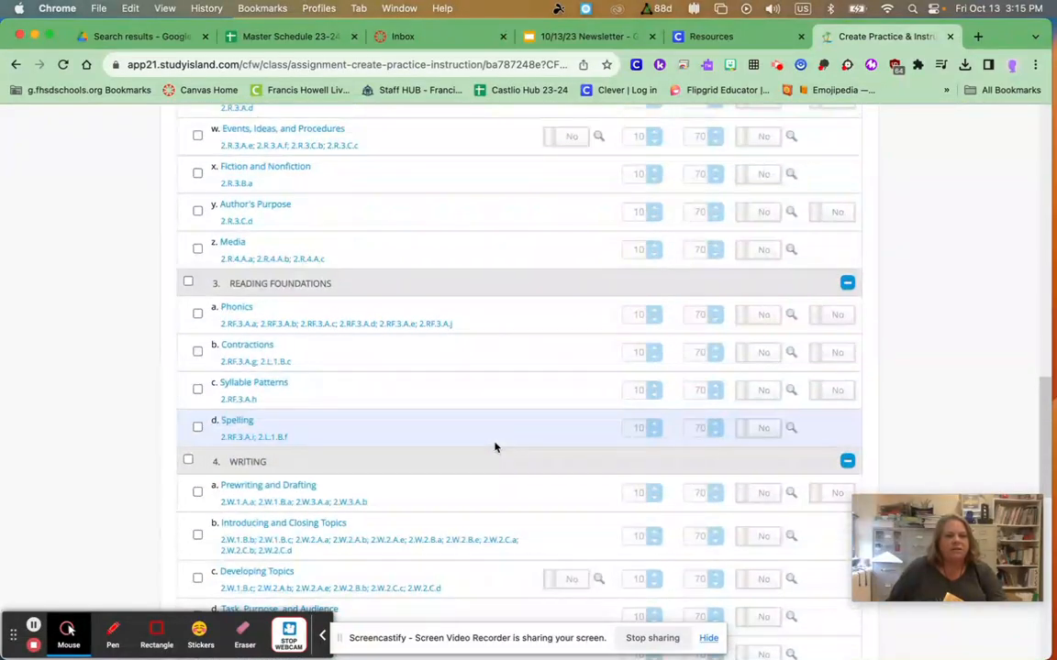
{"action": "scroll", "coordinate": [494, 448], "scroll_direction": "down", "scroll_amount": 4}
{"action": "scroll", "coordinate": [493, 448], "scroll_direction": "down", "scroll_amount": 1}
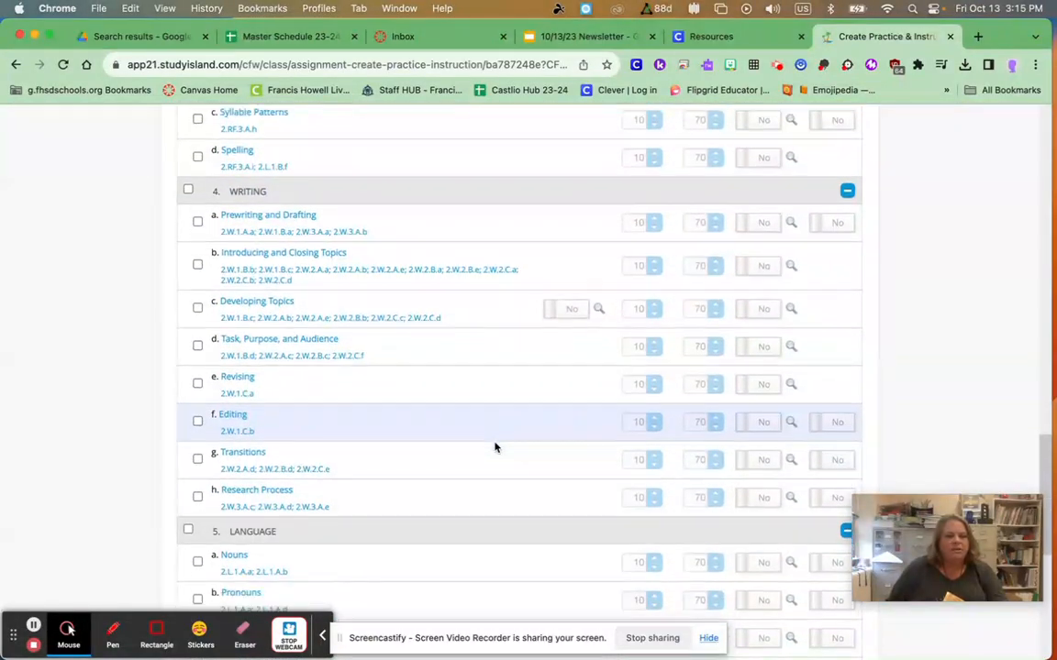
{"action": "scroll", "coordinate": [498, 447], "scroll_direction": "down", "scroll_amount": 2}
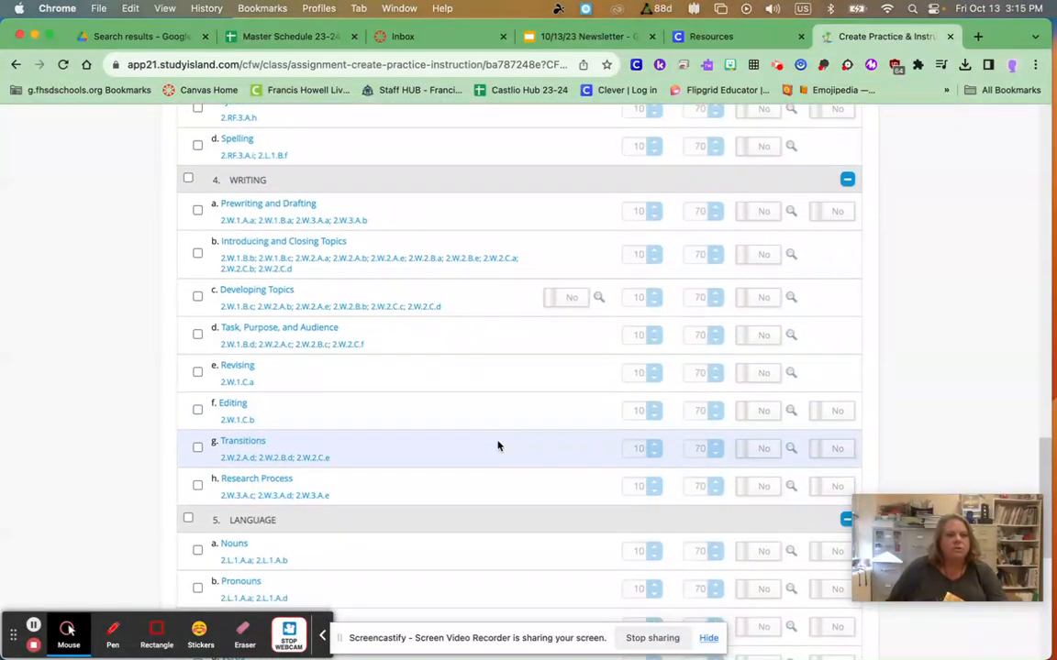
{"action": "scroll", "coordinate": [498, 446], "scroll_direction": "down", "scroll_amount": 4}
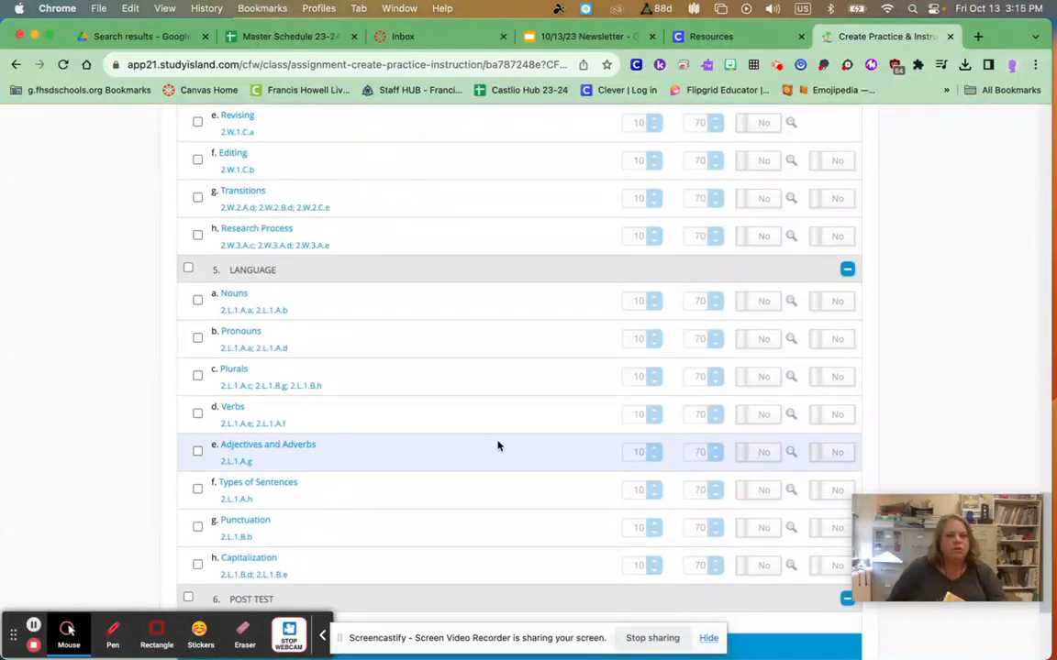
{"action": "scroll", "coordinate": [498, 447], "scroll_direction": "down", "scroll_amount": 1}
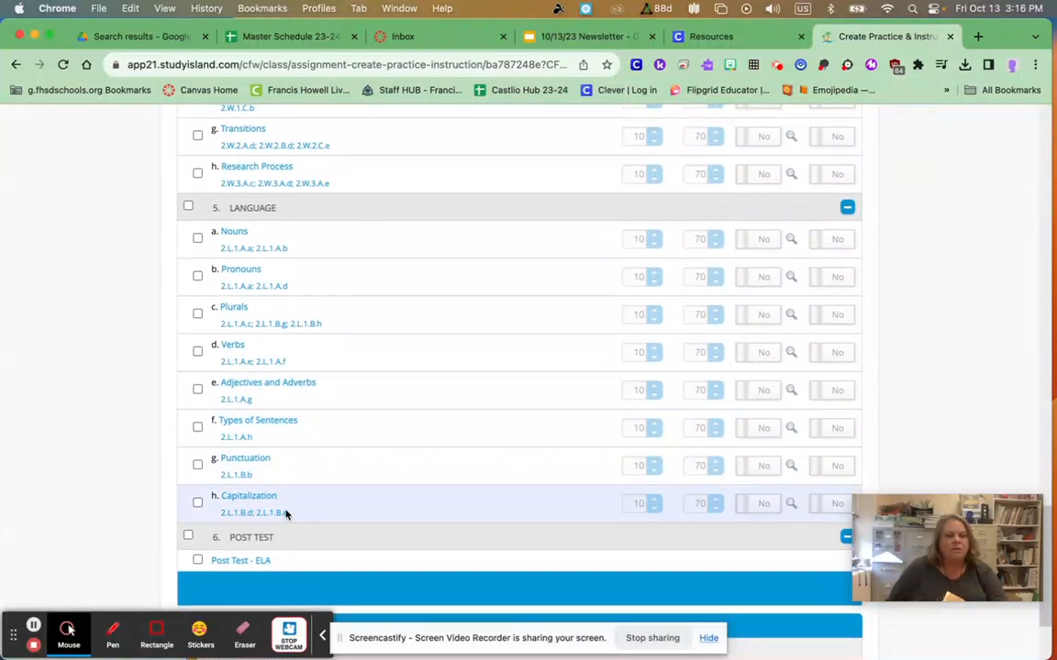
{"action": "left_click", "coordinate": [198, 503]}
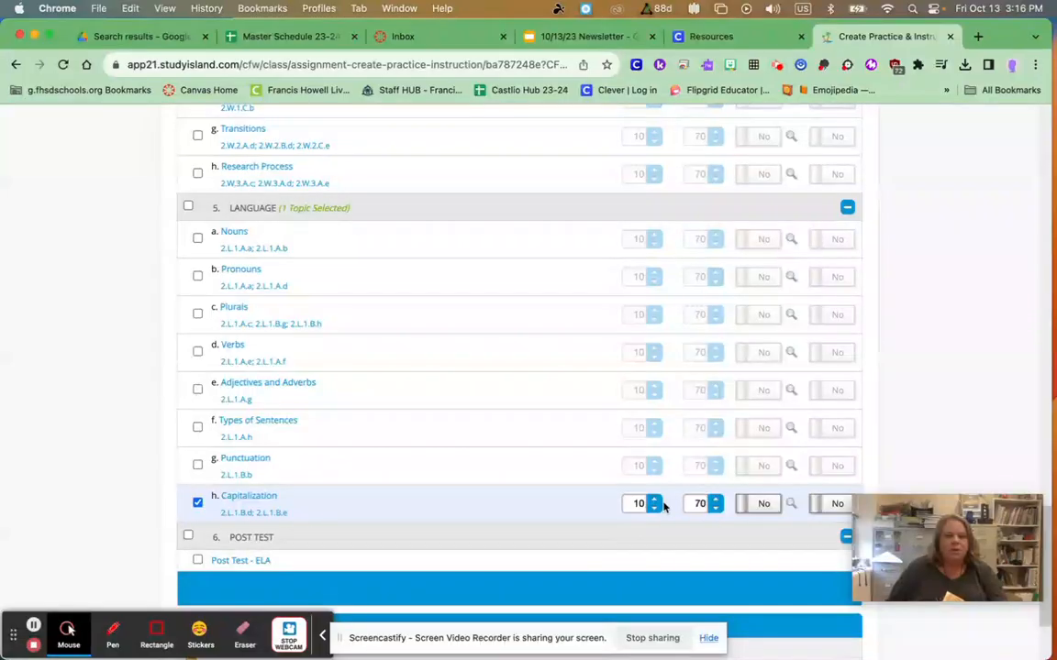
Step: Set the number of questions per session for the Capitalization topic to 20
{"action": "scroll", "coordinate": [658, 492], "scroll_direction": "up", "scroll_amount": 15}
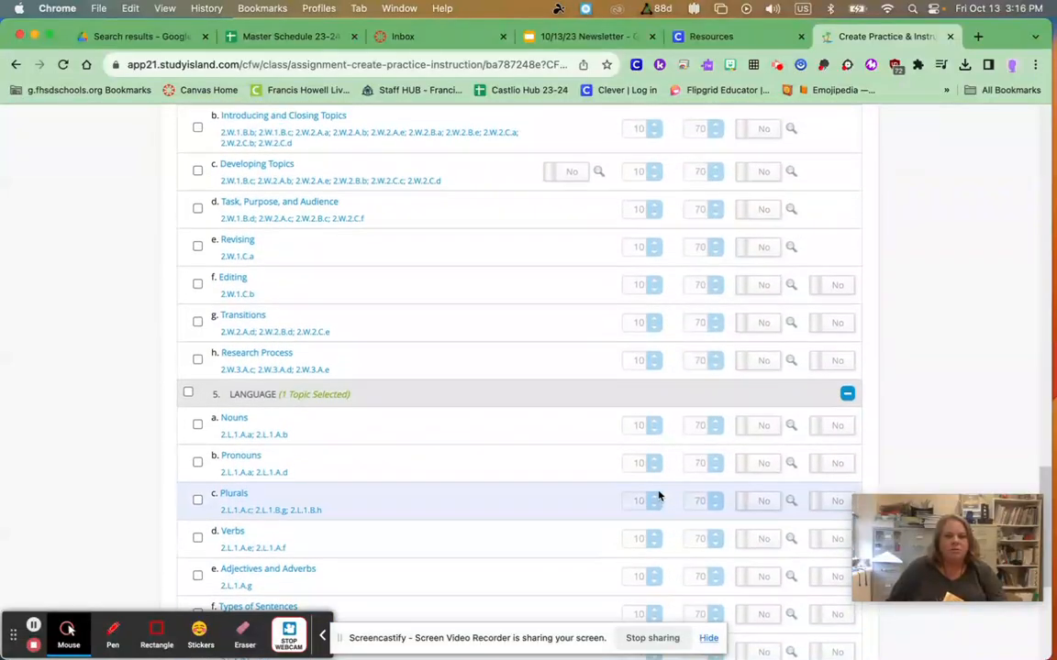
{"action": "scroll", "coordinate": [657, 496], "scroll_direction": "up", "scroll_amount": 10}
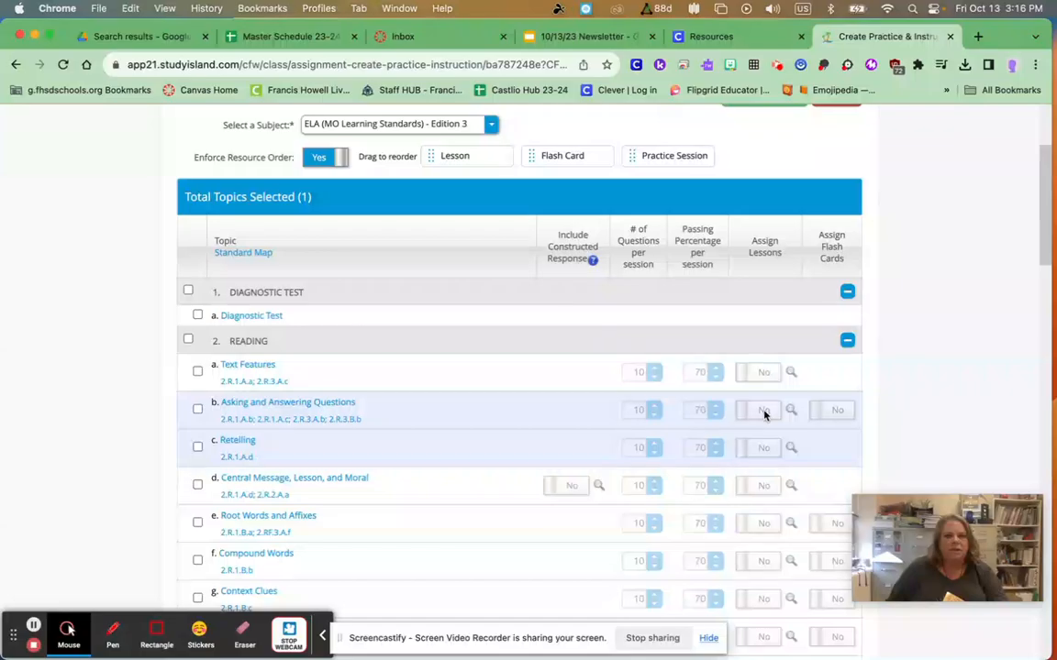
{"action": "scroll", "coordinate": [729, 462], "scroll_direction": "down", "scroll_amount": 15}
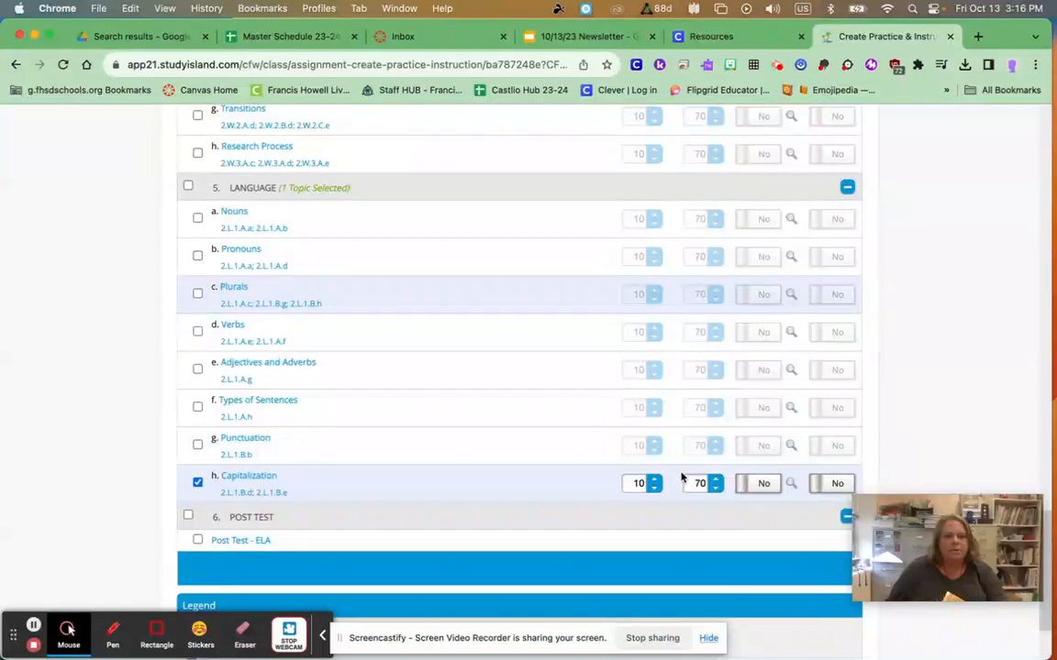
{"action": "left_click", "coordinate": [654, 481]}
{"action": "left_click", "coordinate": [654, 480]}
{"action": "left_click", "coordinate": [654, 480]}
{"action": "left_click", "coordinate": [654, 481]}
{"action": "left_click", "coordinate": [654, 481]}
{"action": "left_click", "coordinate": [654, 481]}
{"action": "left_click", "coordinate": [654, 481]}
{"action": "left_click", "coordinate": [654, 480]}
{"action": "left_click", "coordinate": [654, 481]}
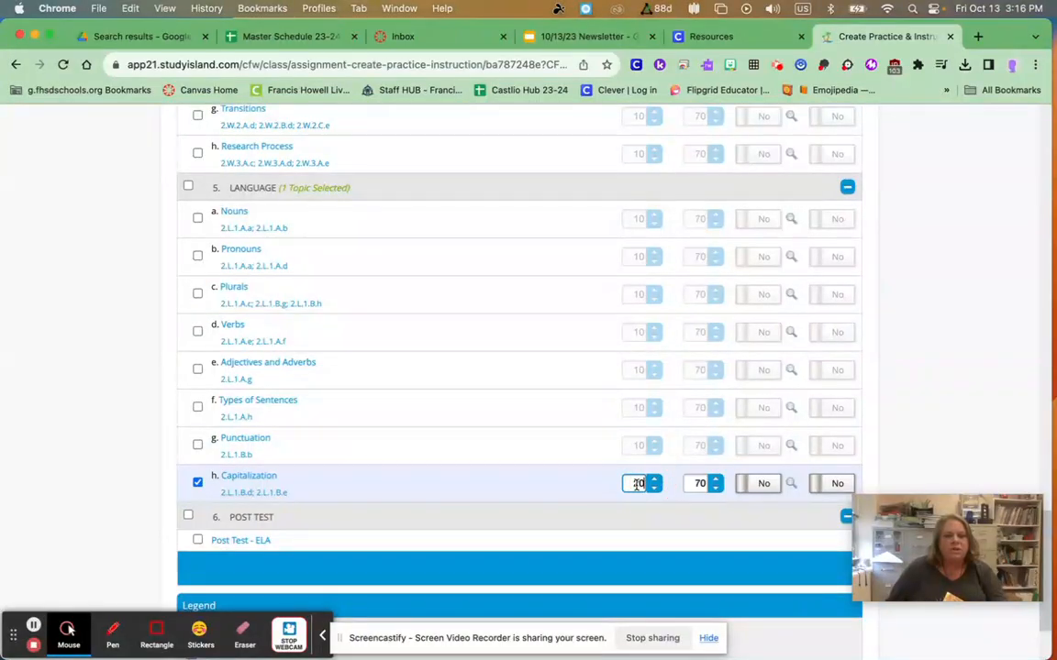
Step: Set the passing percentage per session for the Capitalization topic to 80
{"action": "left_click", "coordinate": [715, 481]}
{"action": "left_click", "coordinate": [714, 481]}
{"action": "left_click", "coordinate": [714, 480]}
{"action": "left_click", "coordinate": [714, 481]}
{"action": "left_click", "coordinate": [714, 481]}
{"action": "left_click", "coordinate": [715, 480]}
{"action": "left_click", "coordinate": [715, 480]}
{"action": "left_click", "coordinate": [714, 481]}
{"action": "left_click", "coordinate": [714, 480]}
{"action": "left_click", "coordinate": [715, 481]}
{"action": "left_click", "coordinate": [715, 481]}
{"action": "left_click", "coordinate": [712, 489]}
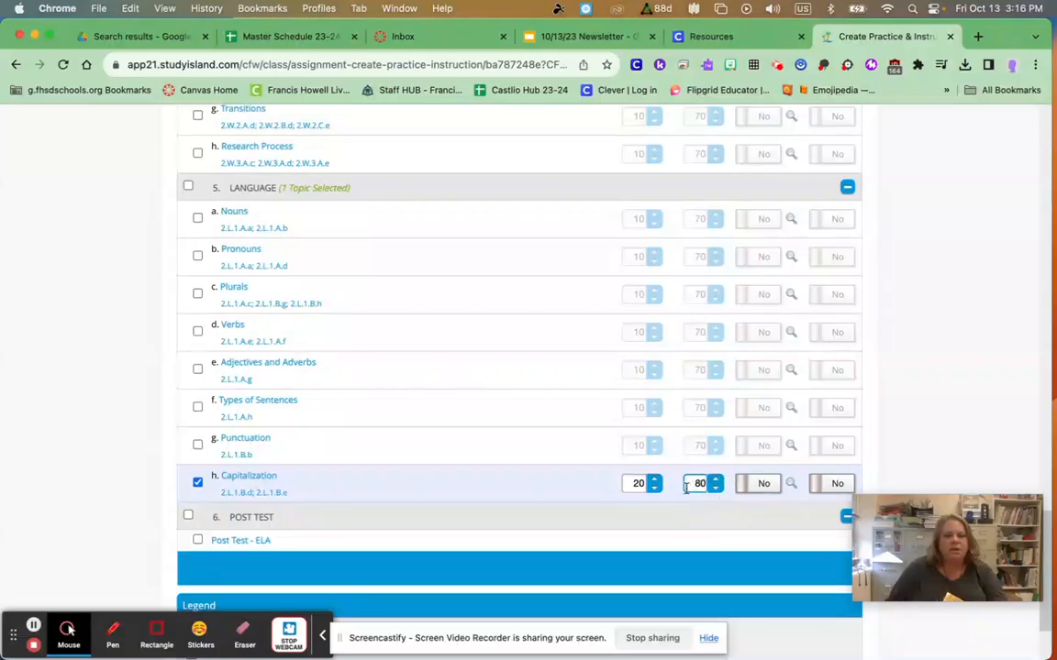
Step: Set Assign Lessons and Assign Flash Cards to Yes for the Capitalization topic and continue to student selection
{"action": "left_click", "coordinate": [753, 487]}
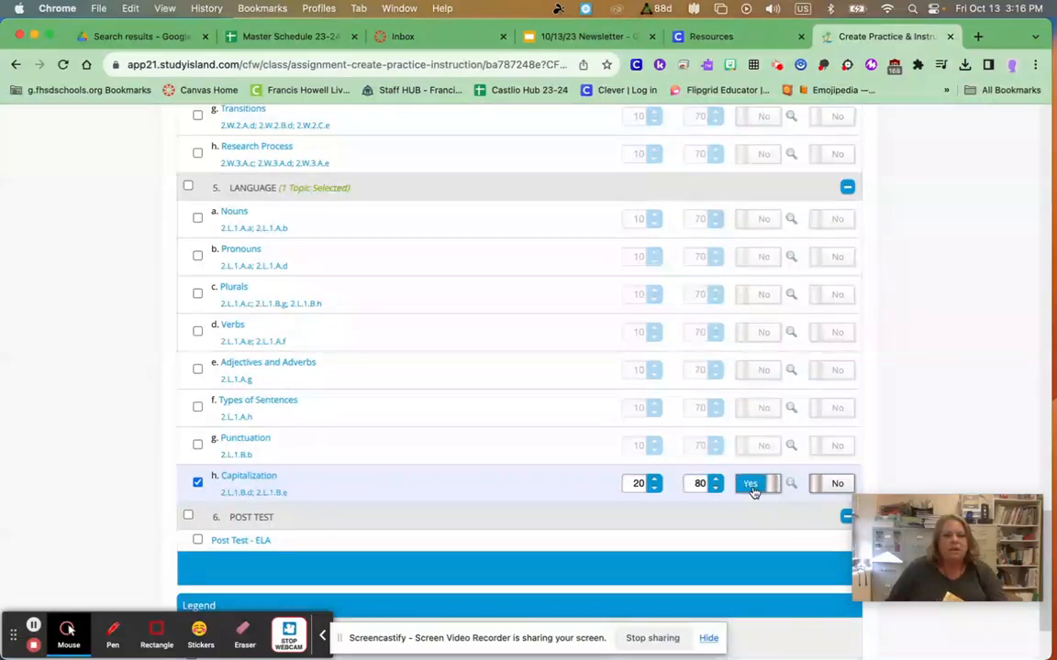
{"action": "left_click", "coordinate": [816, 486]}
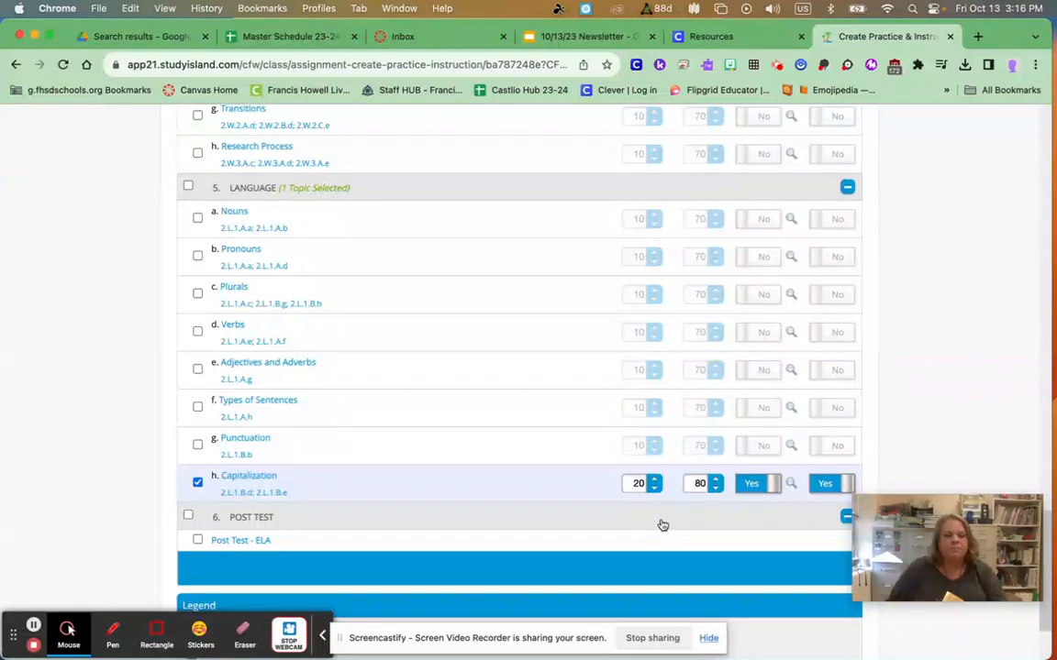
{"action": "scroll", "coordinate": [665, 521], "scroll_direction": "down", "scroll_amount": 1}
{"action": "scroll", "coordinate": [665, 521], "scroll_direction": "down", "scroll_amount": 3}
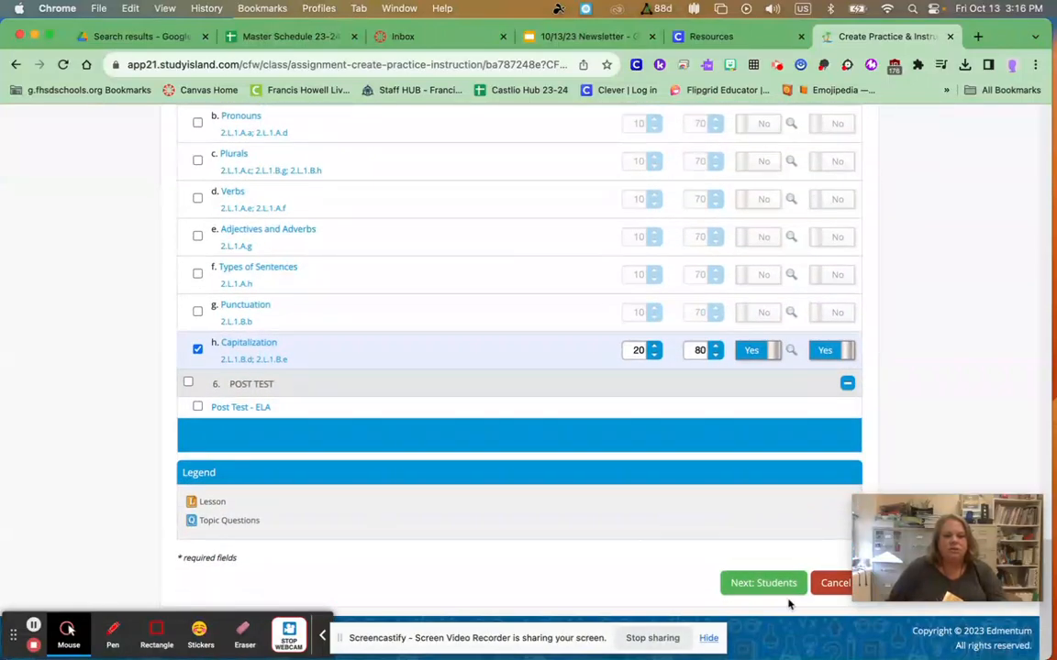
{"action": "left_click", "coordinate": [746, 584]}
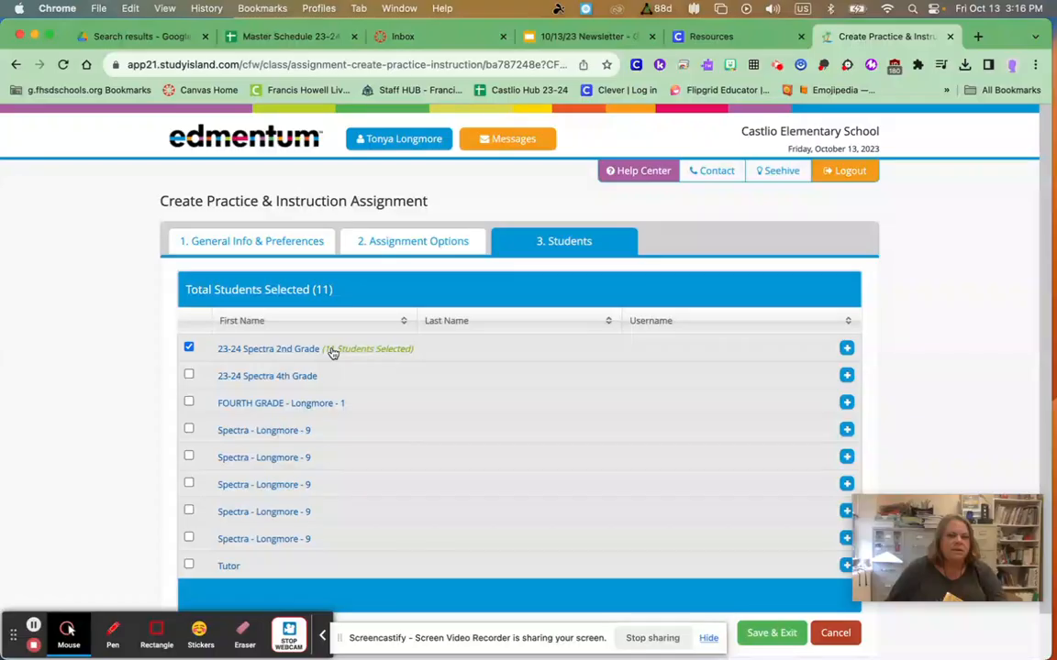
Step: Expand the 23-24 Spectra 2nd Grade class to check its student roster
{"action": "left_click", "coordinate": [847, 349]}
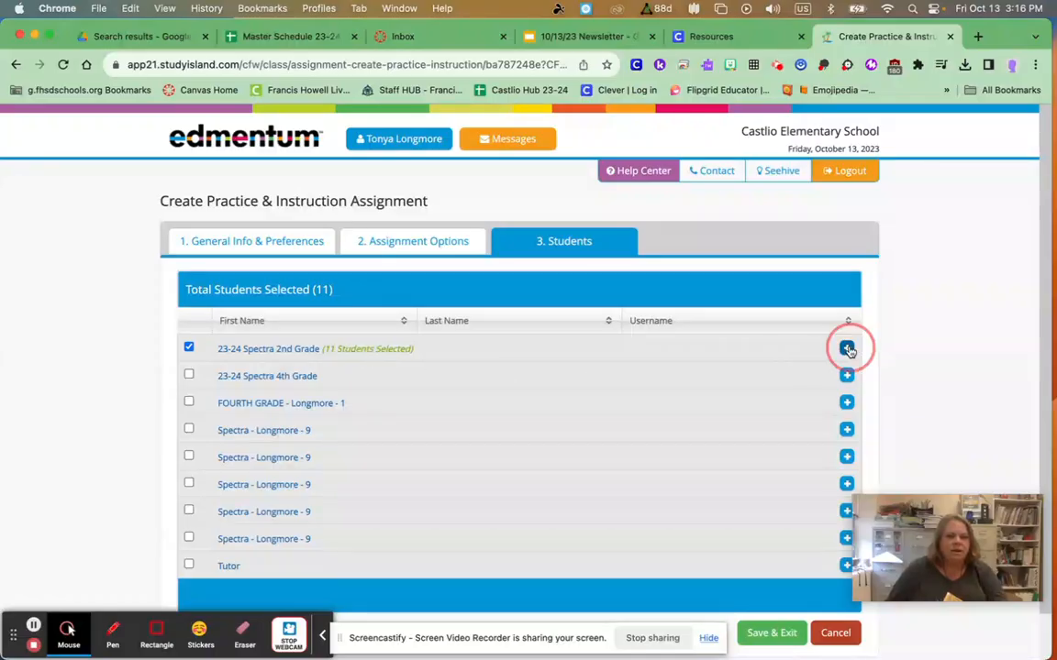
{"action": "scroll", "coordinate": [469, 424], "scroll_direction": "down", "scroll_amount": 1}
{"action": "scroll", "coordinate": [468, 424], "scroll_direction": "down", "scroll_amount": 1}
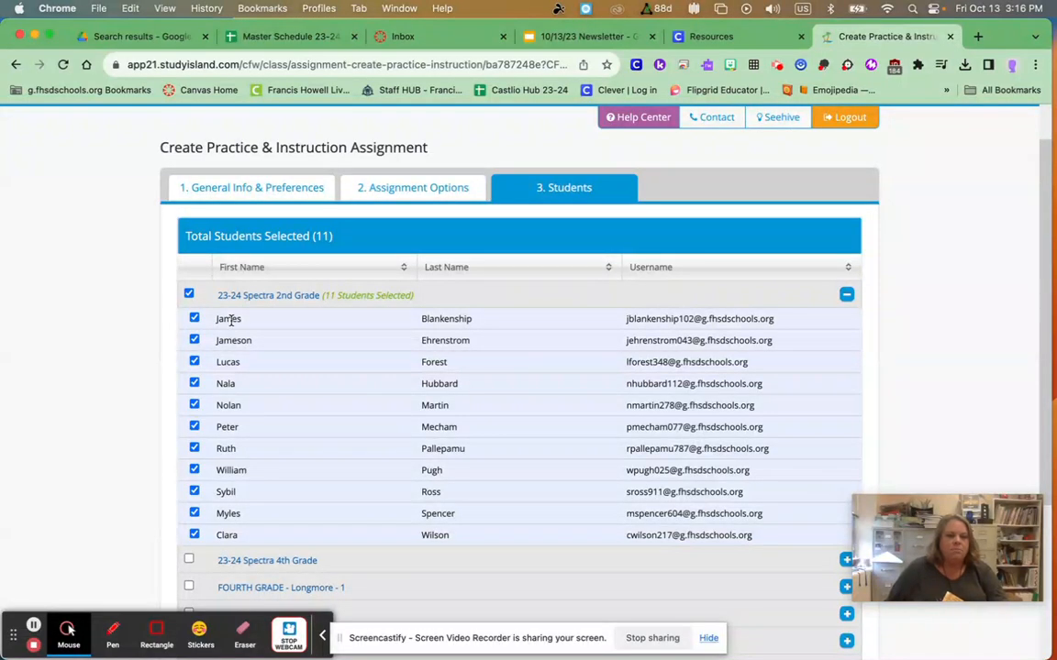
Step: Deselect the first two students in the 23-24 Spectra 2nd Grade roster and select both again
{"action": "left_click", "coordinate": [193, 318]}
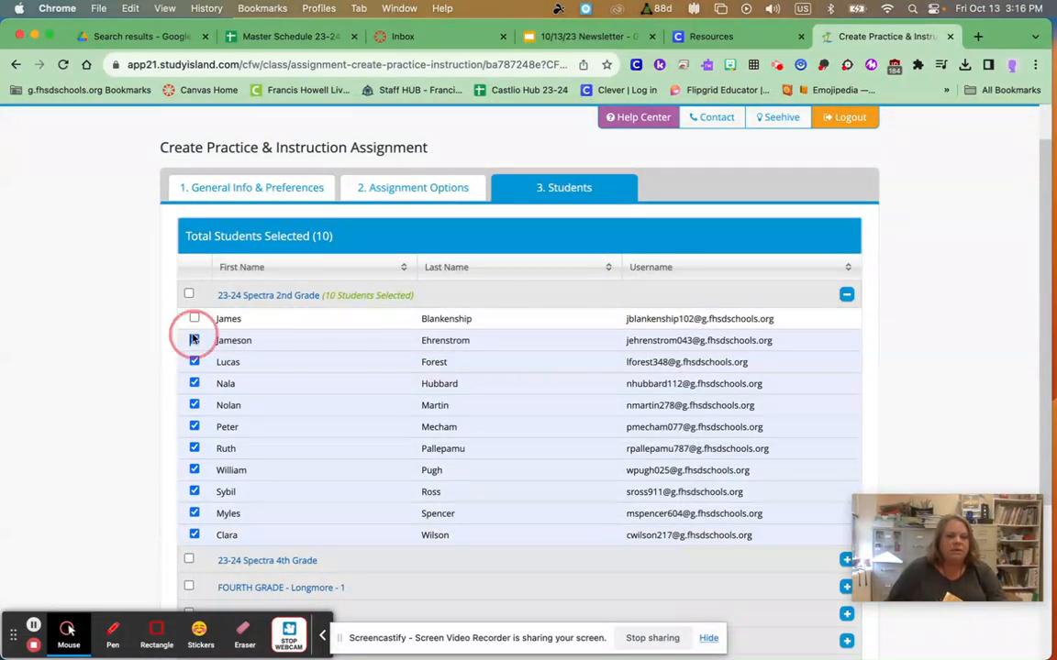
{"action": "left_click", "coordinate": [194, 340]}
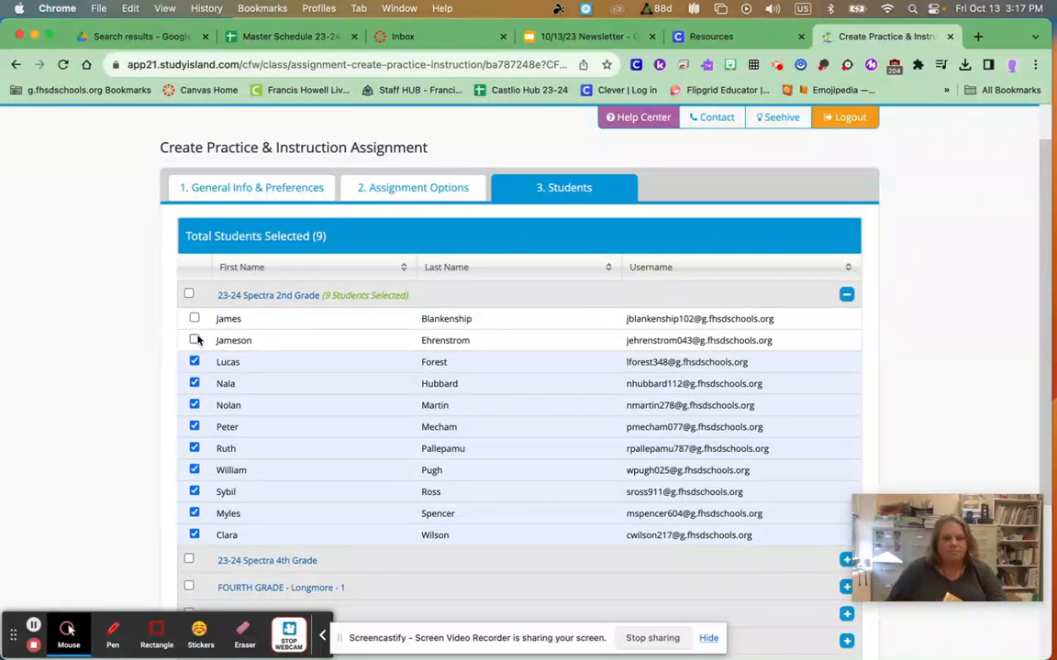
{"action": "left_click", "coordinate": [194, 340]}
{"action": "left_click", "coordinate": [194, 319]}
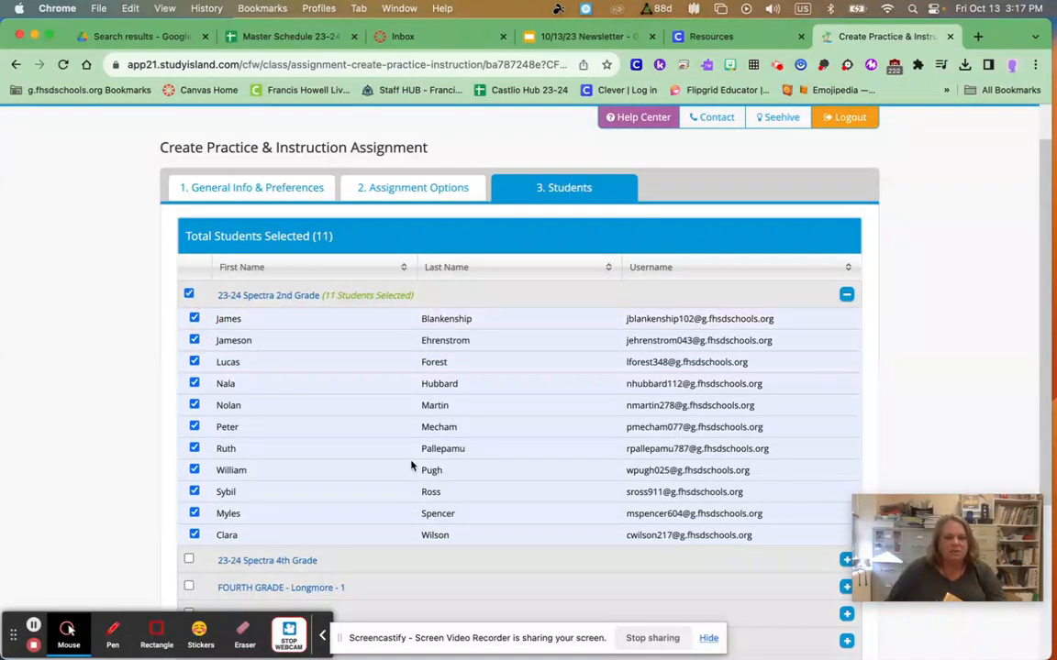
Step: Save the assignment for the 23-24 Spectra 2nd Grade class and exit the assignment setup
{"action": "scroll", "coordinate": [519, 463], "scroll_direction": "down", "scroll_amount": 1}
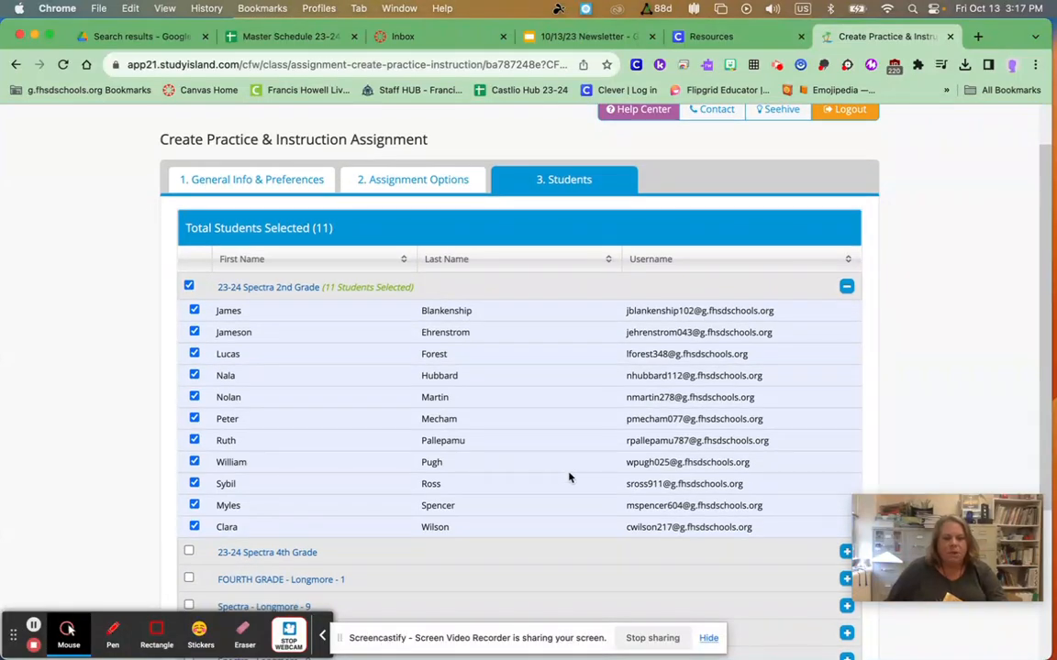
{"action": "scroll", "coordinate": [550, 472], "scroll_direction": "down", "scroll_amount": 5}
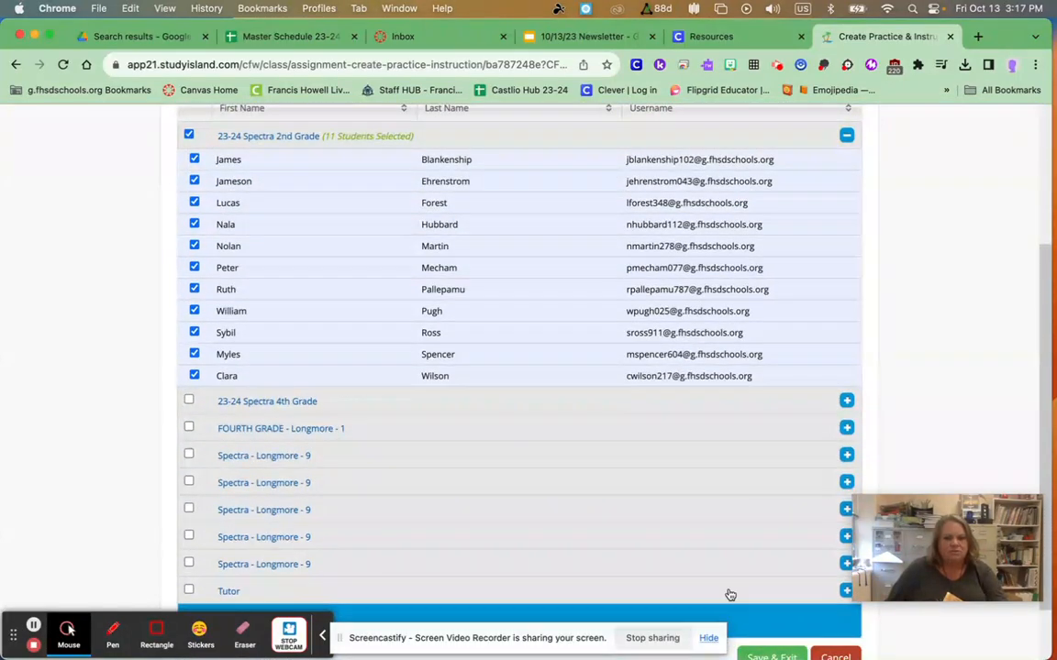
{"action": "scroll", "coordinate": [771, 492], "scroll_direction": "down", "scroll_amount": 3}
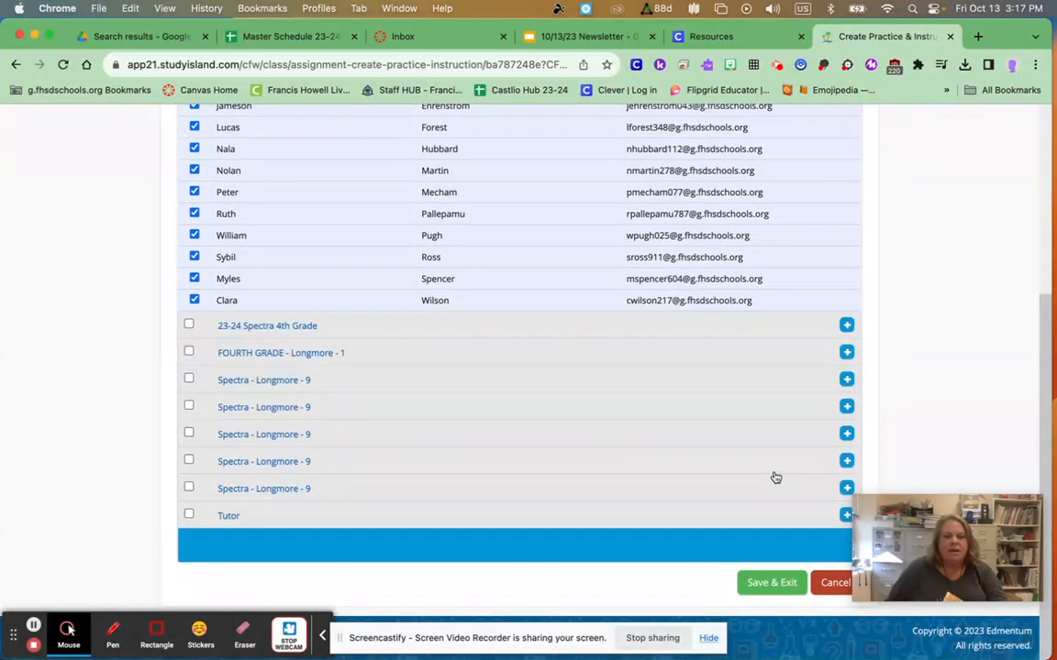
{"action": "left_click", "coordinate": [759, 587]}
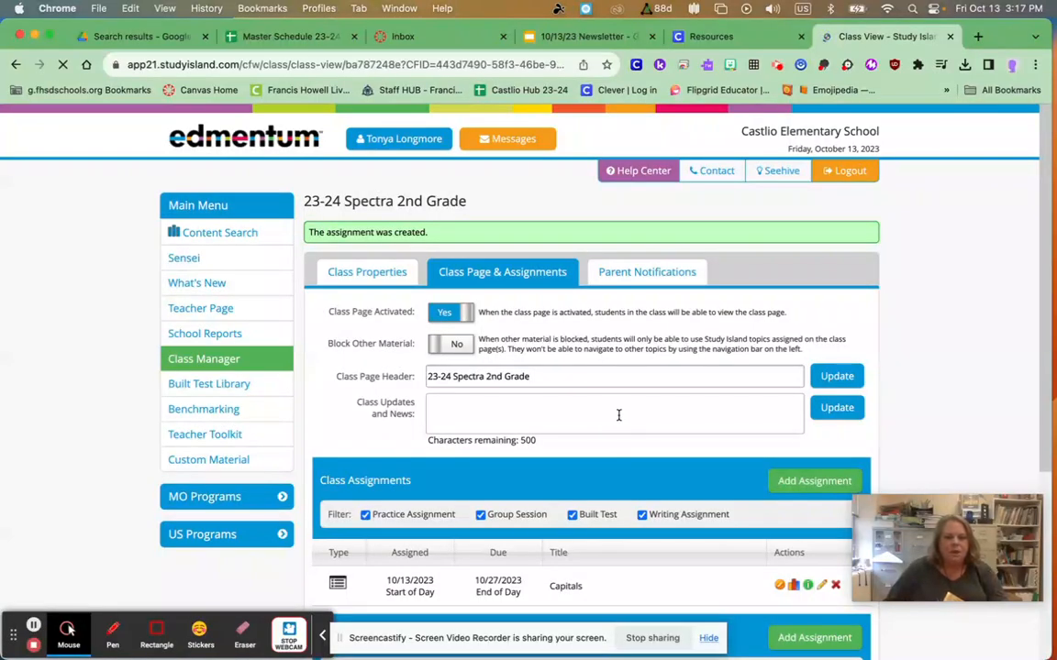
Step: Open the assignment results report for the Capitals class assignment
{"action": "scroll", "coordinate": [605, 422], "scroll_direction": "down", "scroll_amount": 3}
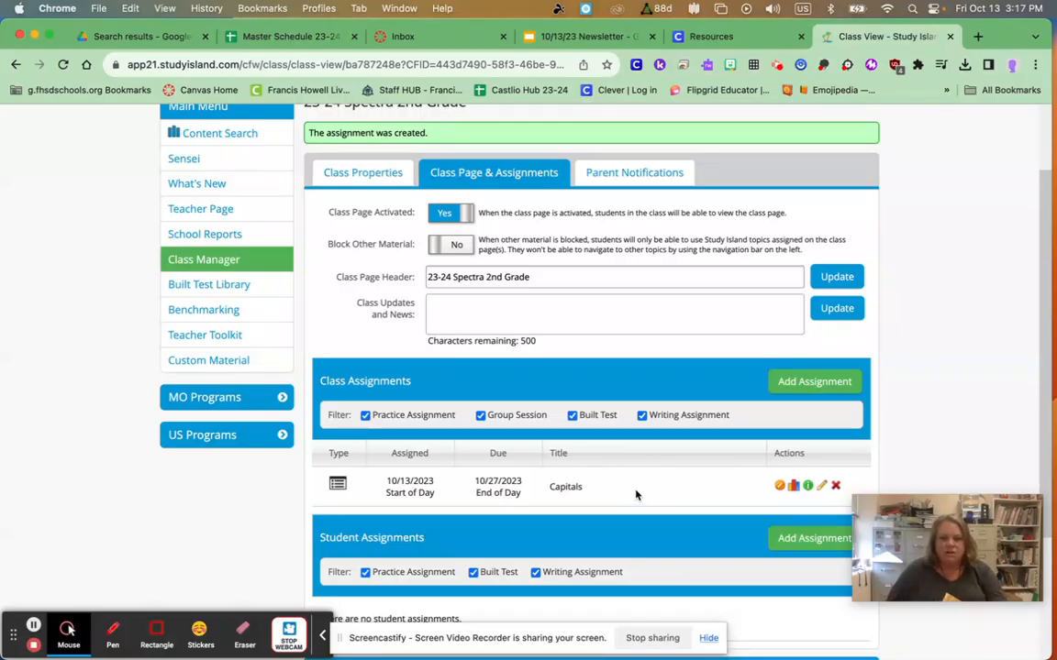
{"action": "scroll", "coordinate": [637, 495], "scroll_direction": "down", "scroll_amount": 1}
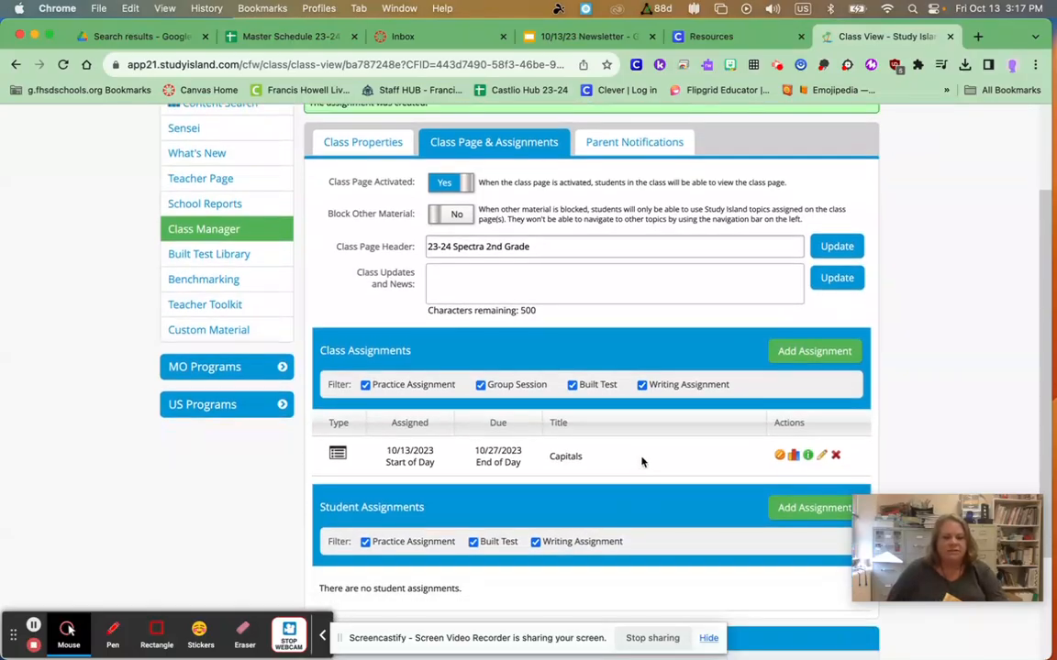
{"action": "scroll", "coordinate": [644, 459], "scroll_direction": "down", "scroll_amount": 2}
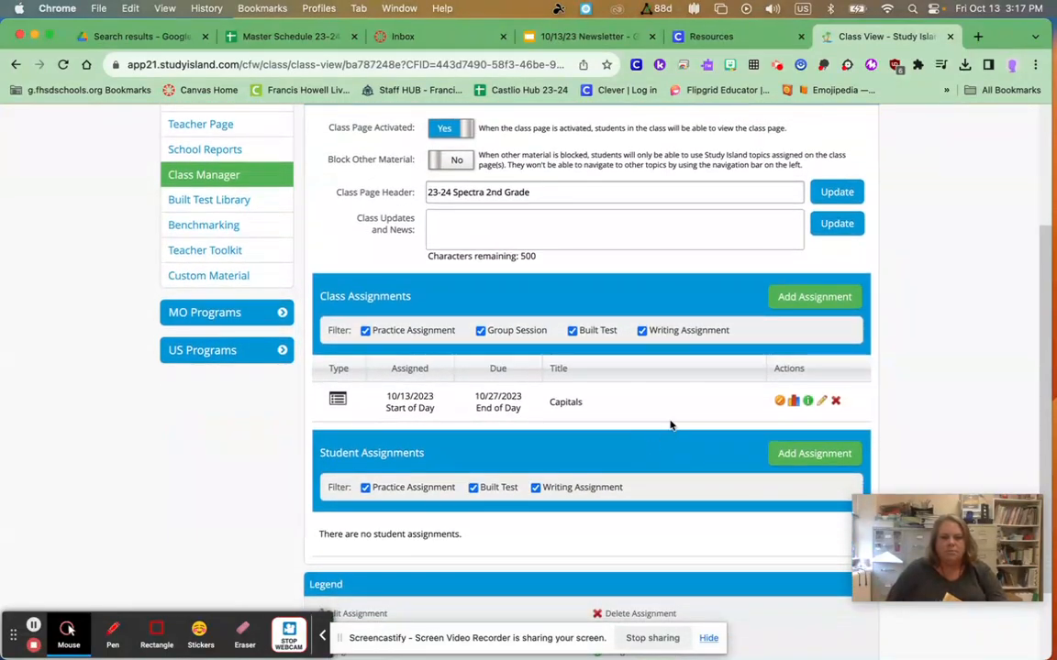
{"action": "scroll", "coordinate": [656, 399], "scroll_direction": "down", "scroll_amount": 1}
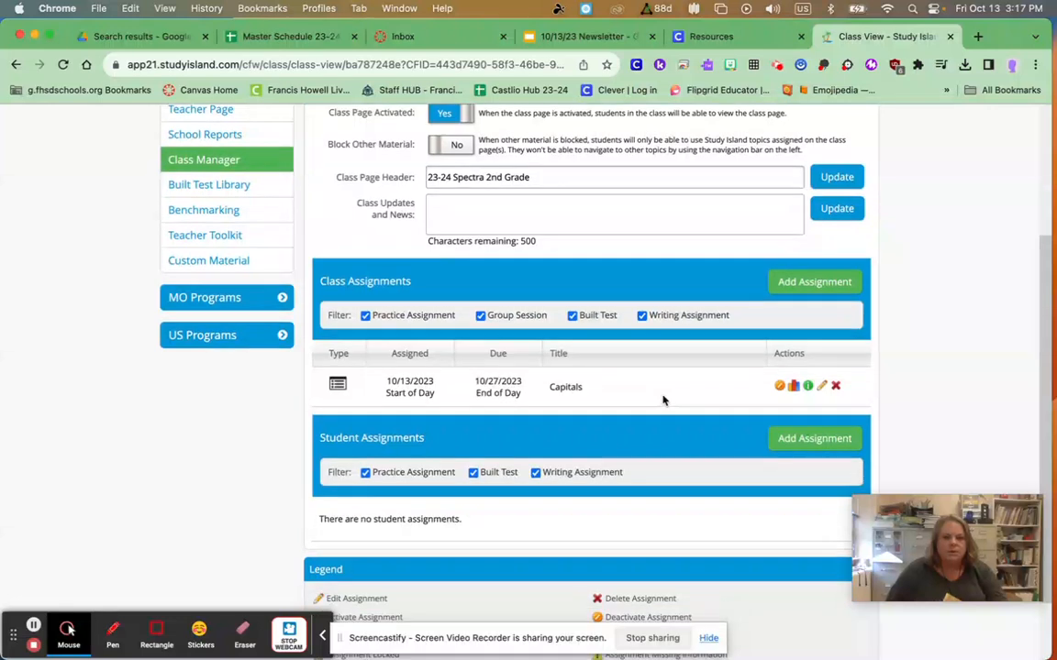
{"action": "scroll", "coordinate": [660, 401], "scroll_direction": "down", "scroll_amount": 1}
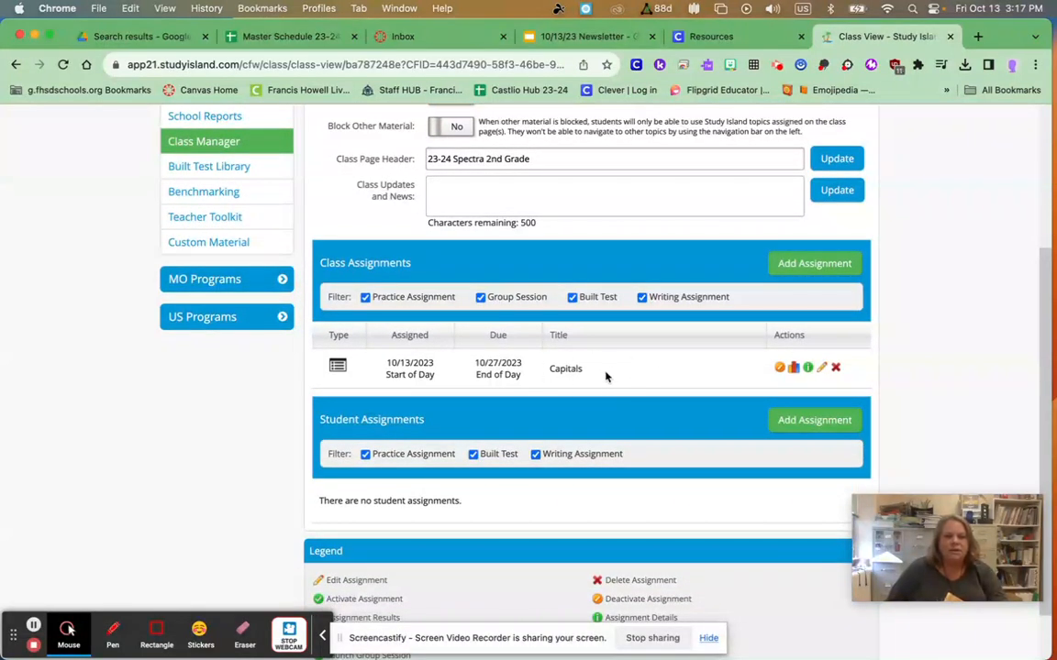
{"action": "left_click", "coordinate": [792, 368]}
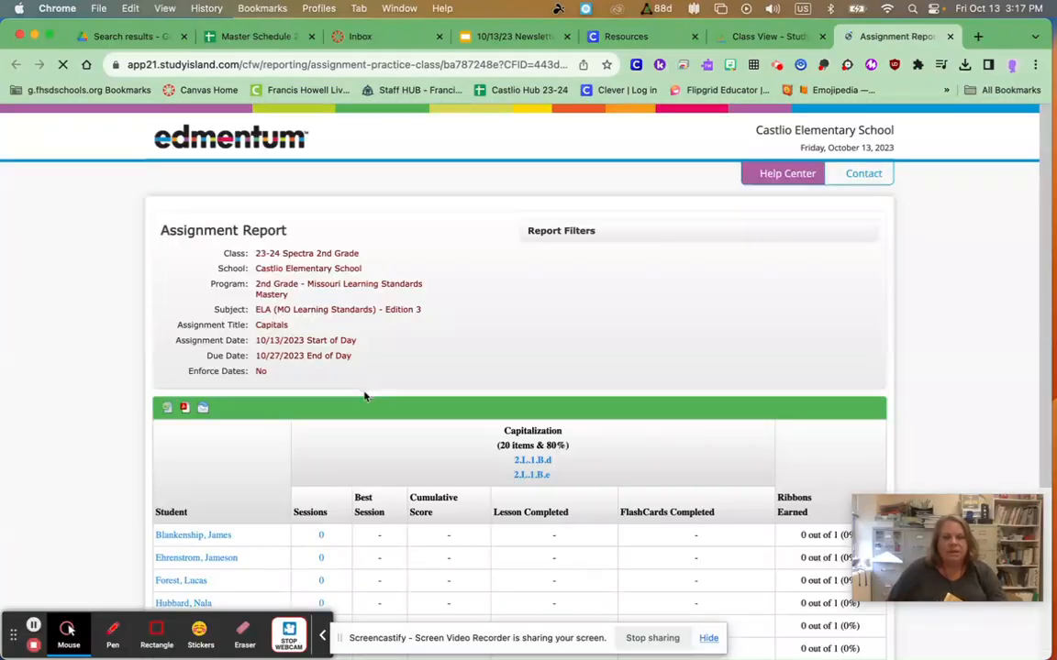
Step: Examine the report's details and each student's Capitalization sessions, scores and ribbons, and return to the class page
{"action": "scroll", "coordinate": [483, 491], "scroll_direction": "down", "scroll_amount": 1}
{"action": "scroll", "coordinate": [487, 491], "scroll_direction": "down", "scroll_amount": 1}
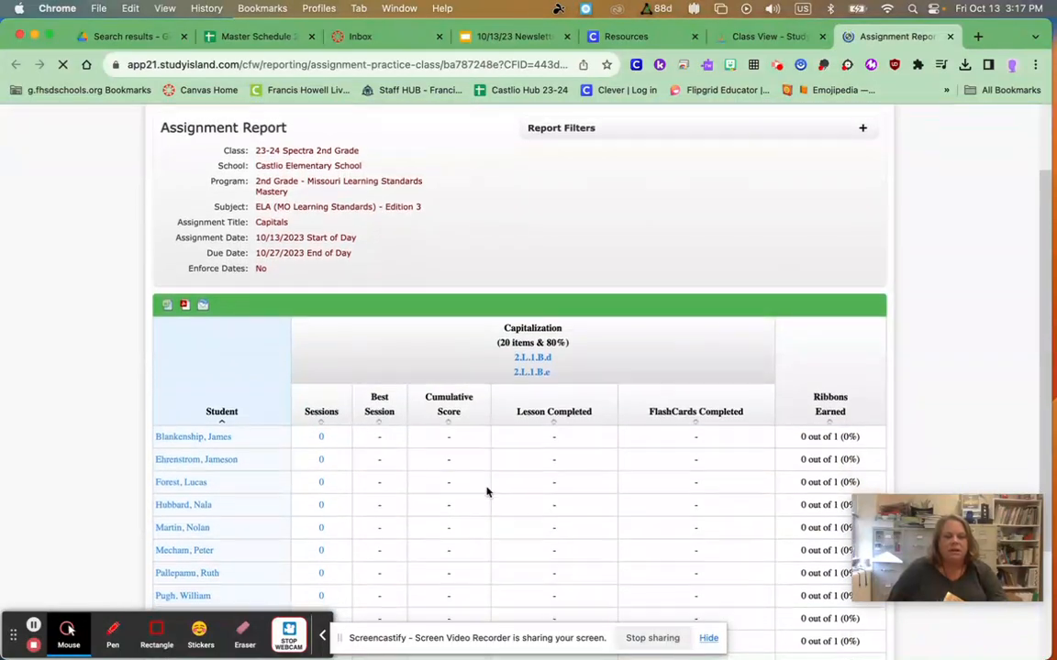
{"action": "scroll", "coordinate": [487, 492], "scroll_direction": "down", "scroll_amount": 2}
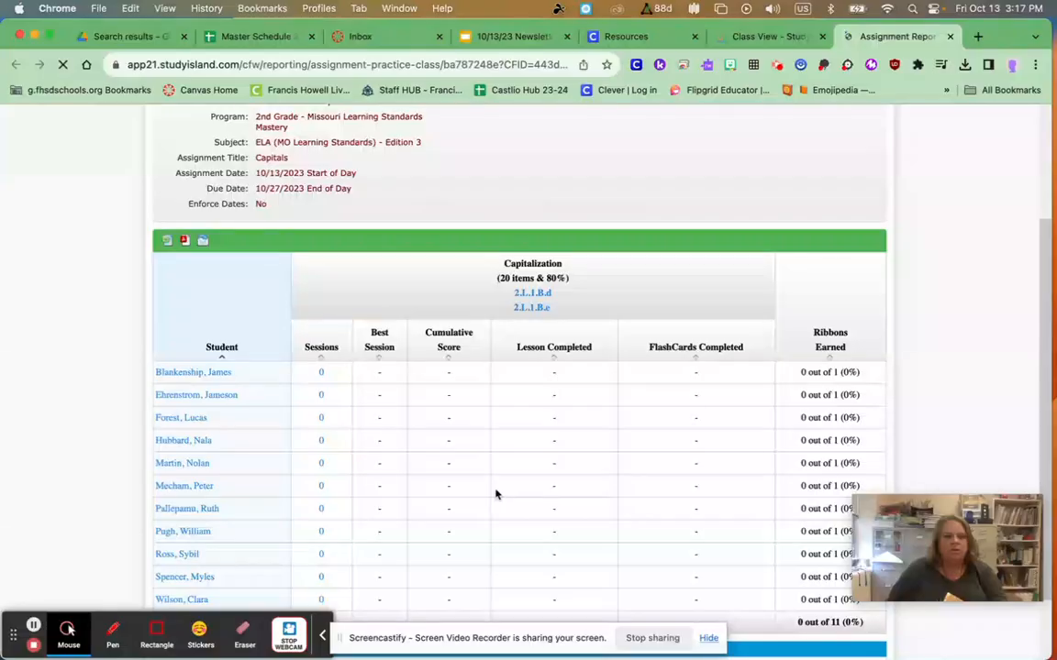
{"action": "scroll", "coordinate": [494, 459], "scroll_direction": "down", "scroll_amount": 2}
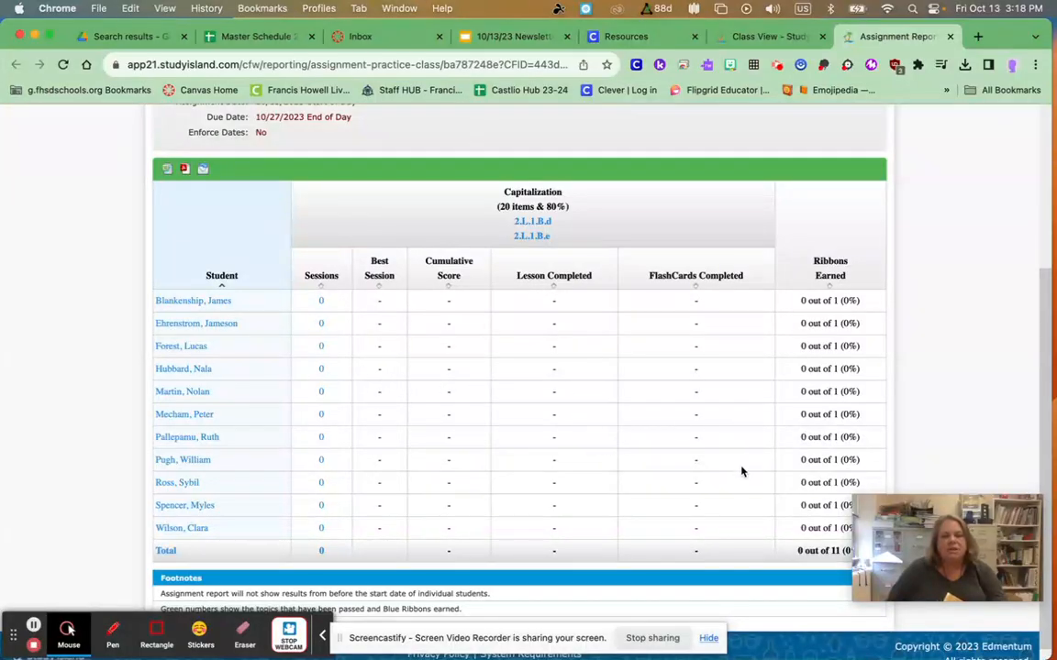
{"action": "scroll", "coordinate": [690, 416], "scroll_direction": "down", "scroll_amount": 1}
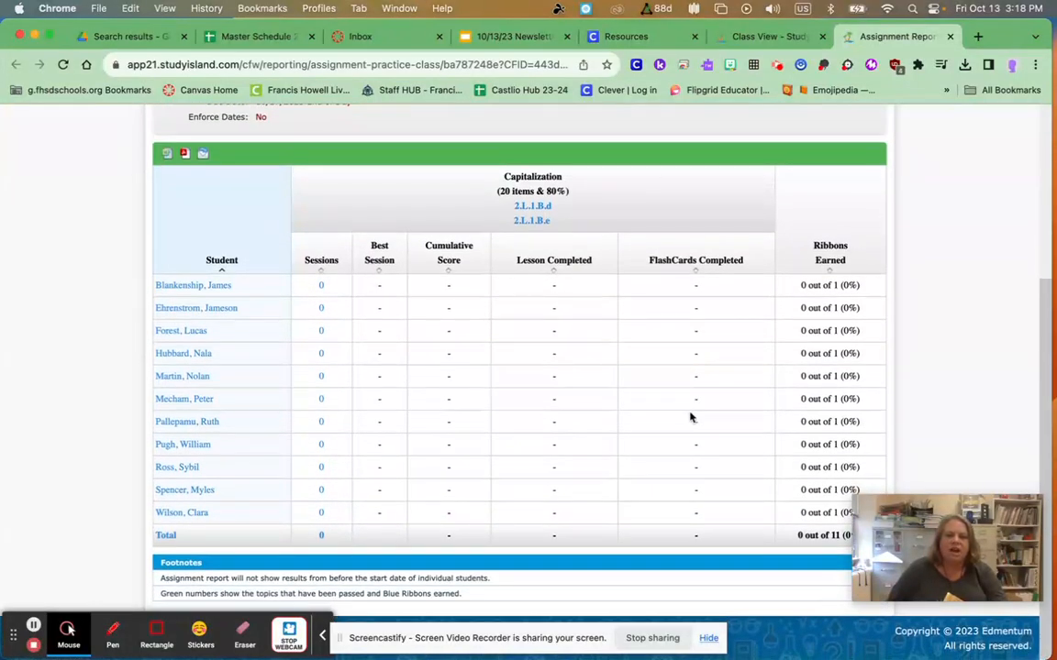
{"action": "scroll", "coordinate": [690, 417], "scroll_direction": "up", "scroll_amount": 5}
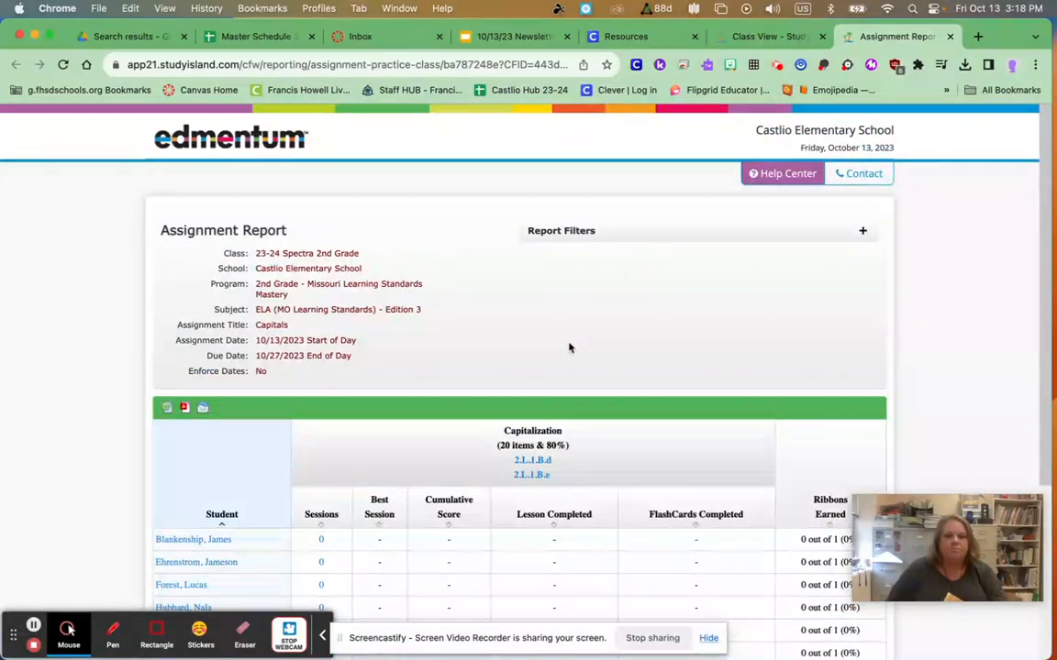
{"action": "scroll", "coordinate": [569, 349], "scroll_direction": "down", "scroll_amount": 5}
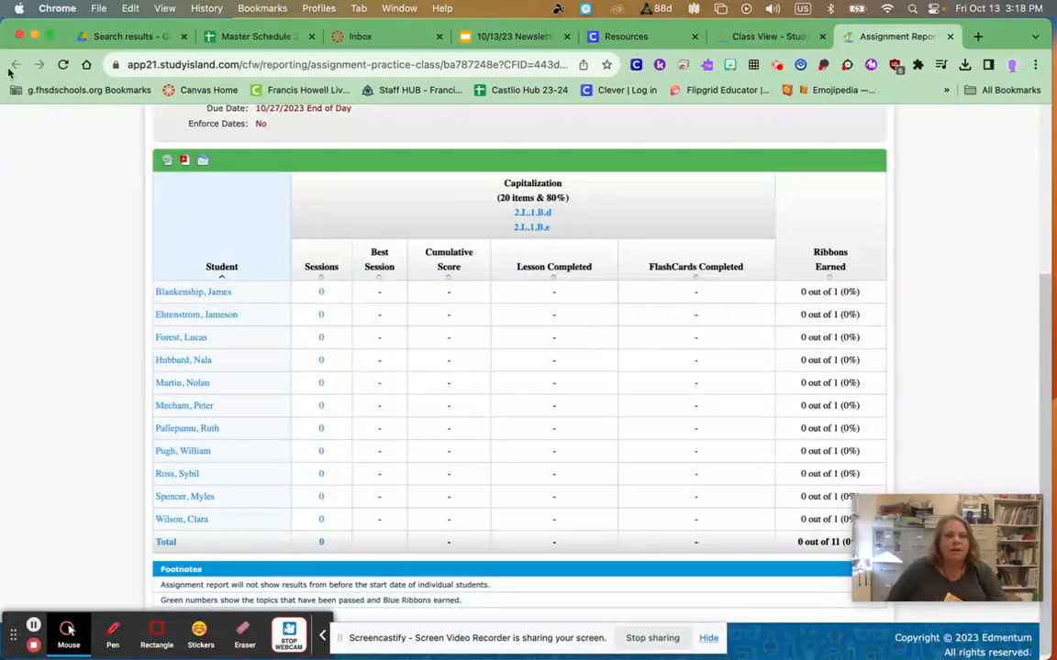
{"action": "left_click", "coordinate": [768, 38]}
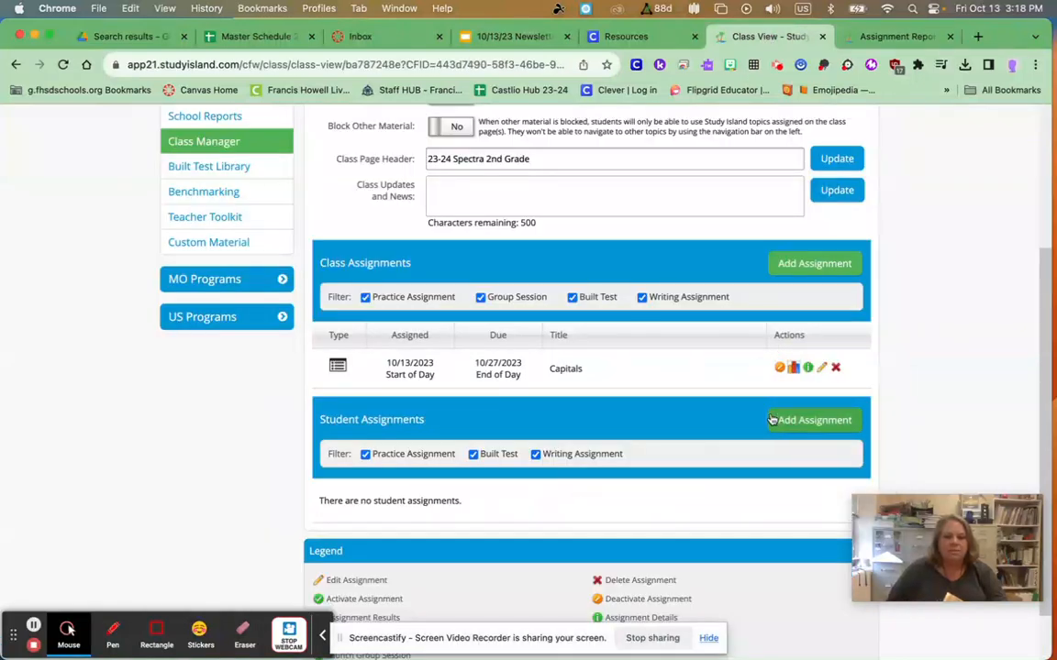